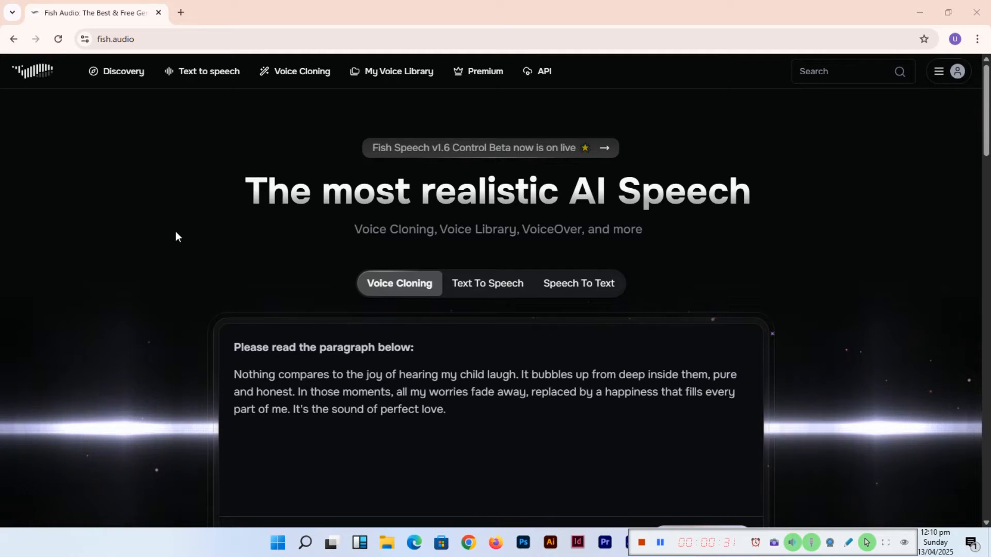
- Open the login / sign-up page from the account menu
left_click(954, 72)
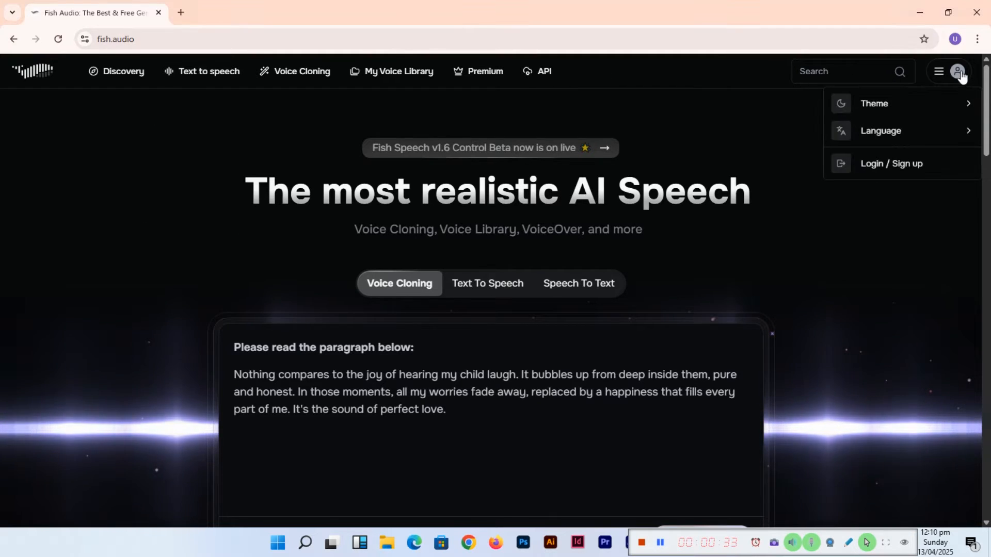
left_click(904, 165)
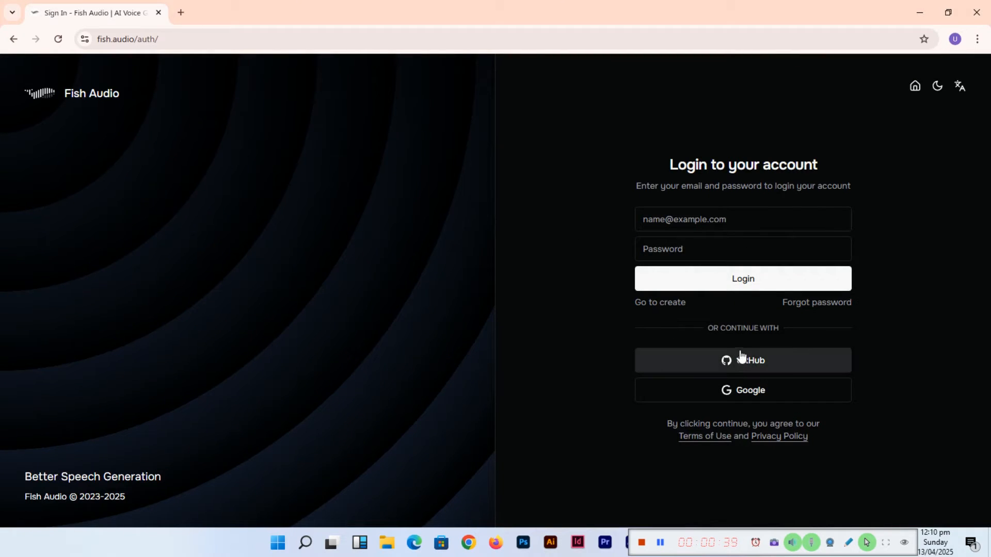
- Start creating a new account with the suggested e-mail address and continue
left_click(659, 303)
left_click(751, 295)
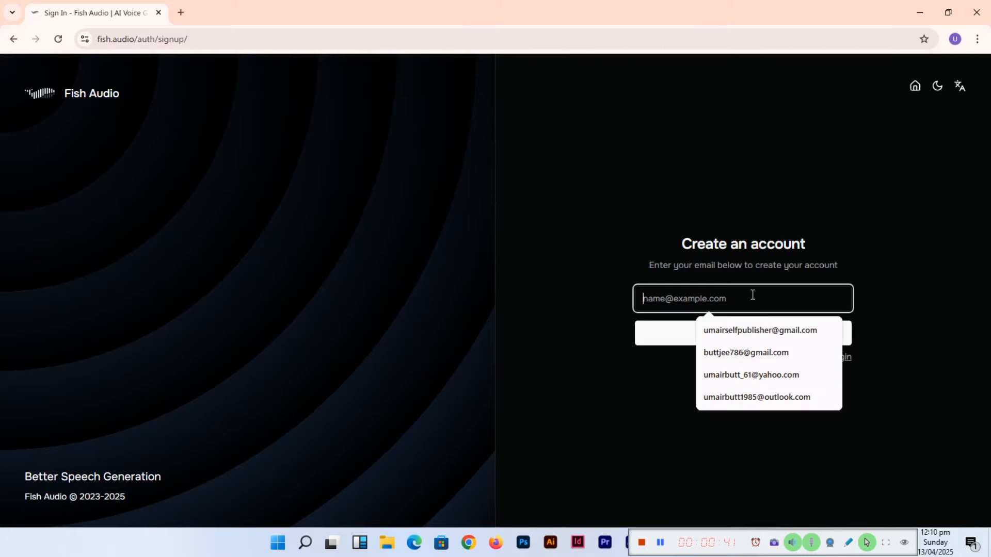
left_click(747, 328)
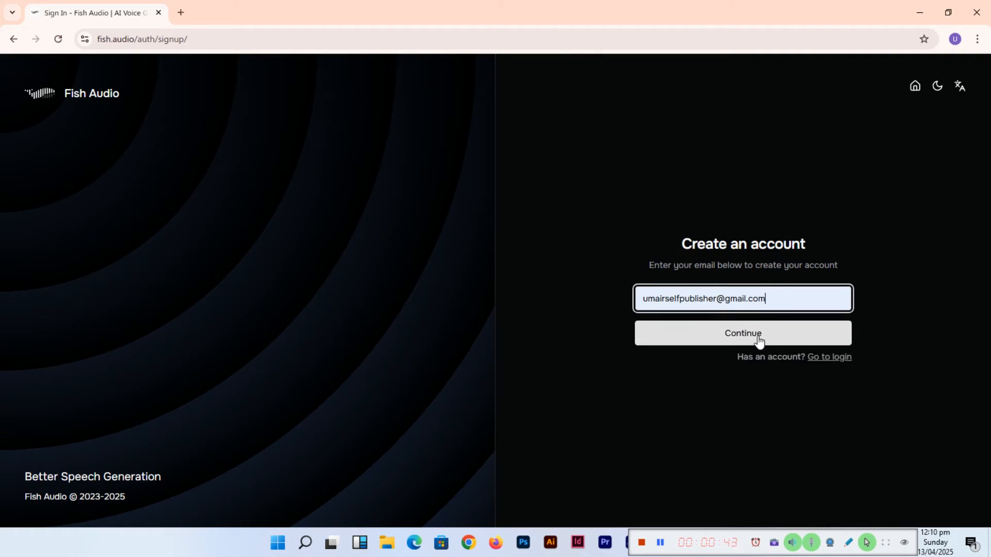
left_click(757, 336)
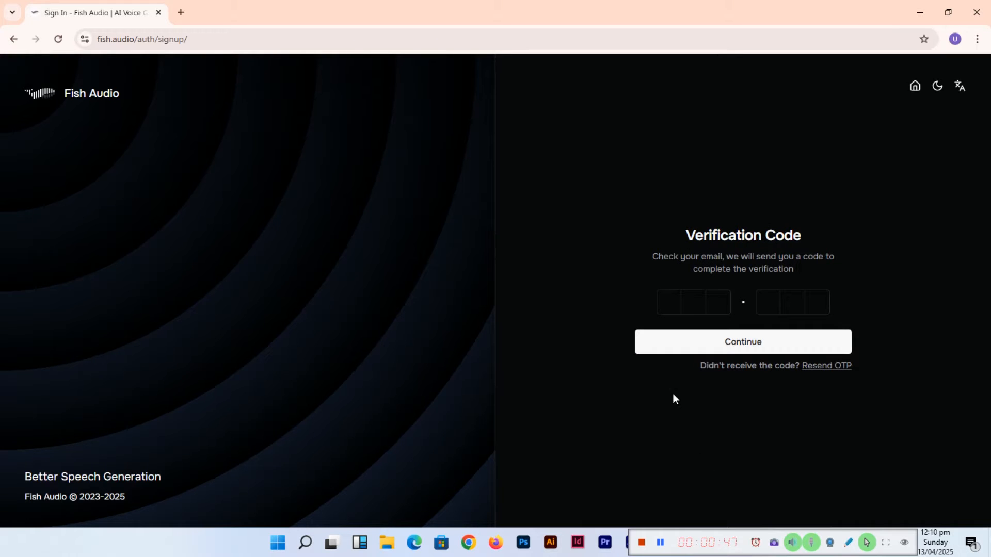
left_click(659, 542)
left_click(659, 541)
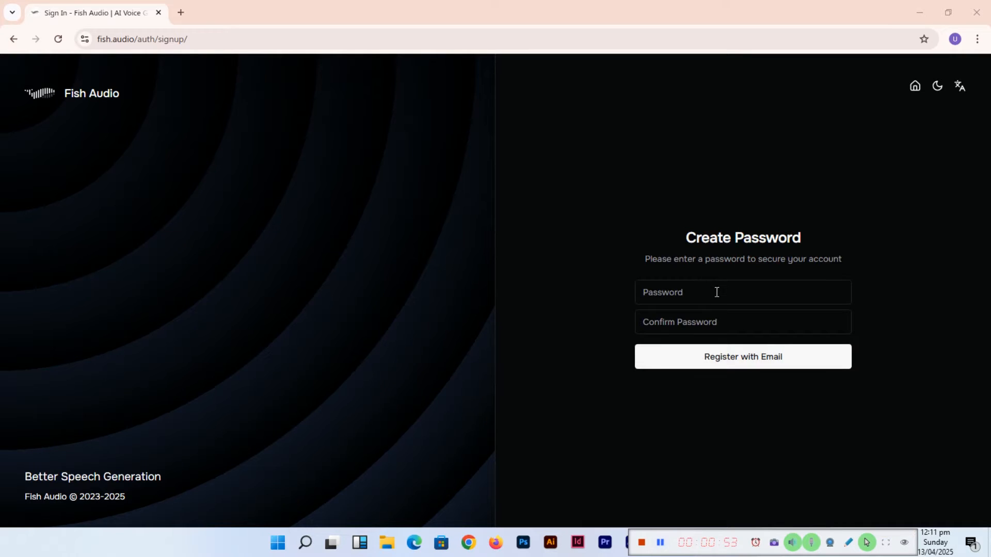
- Enter and confirm your own account password, register with email, and decline saving the password
left_click(716, 292)
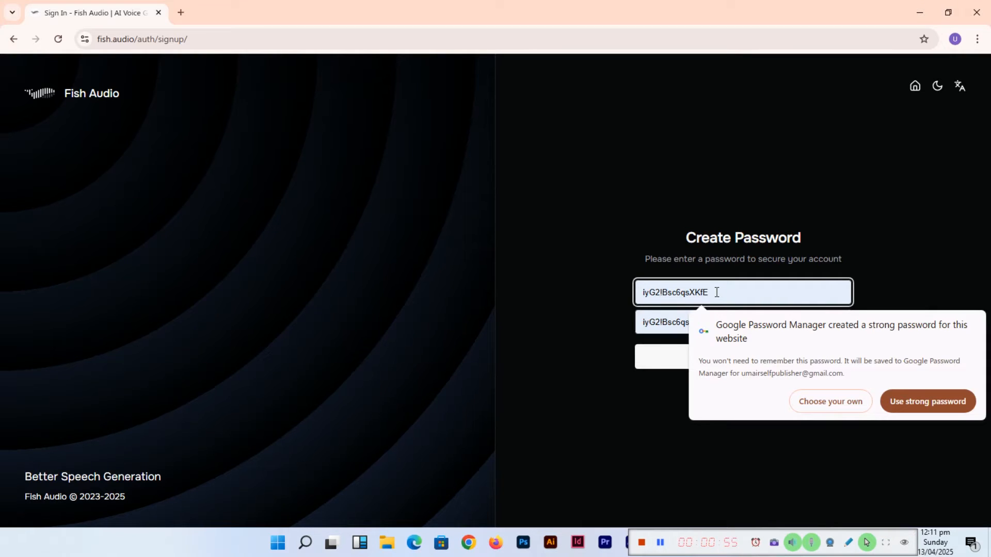
left_click(618, 206)
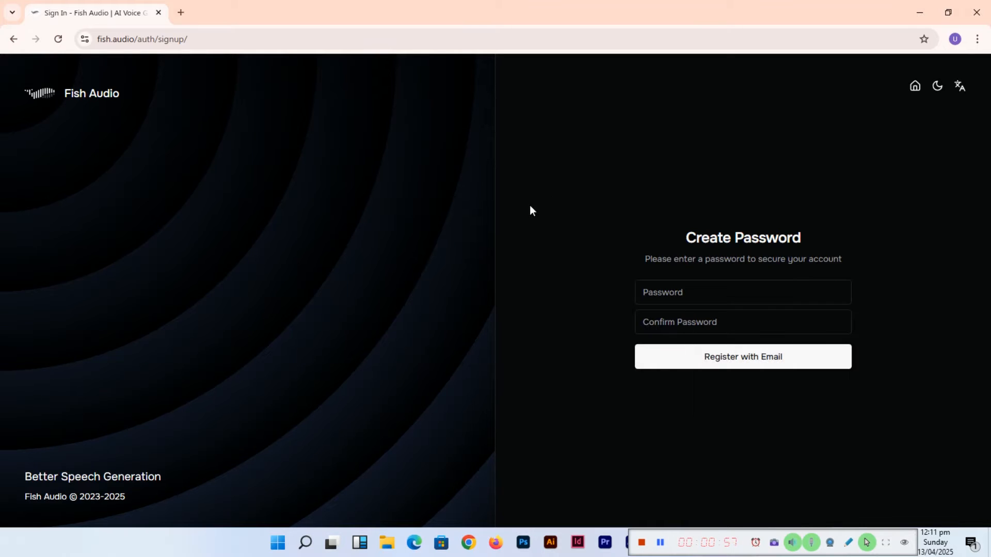
left_click(780, 292)
type("•••")
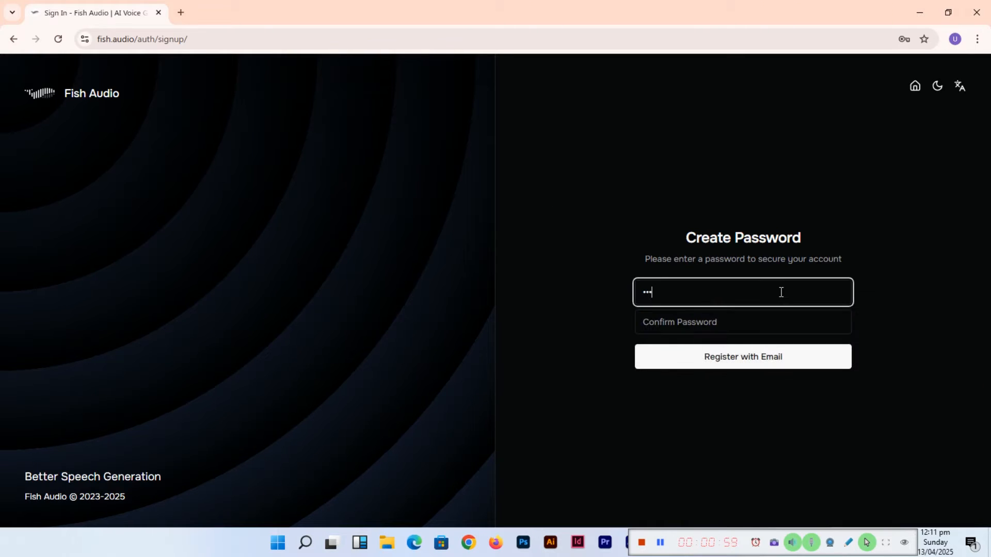
type("•••••••")
key("Tab")
type("••")
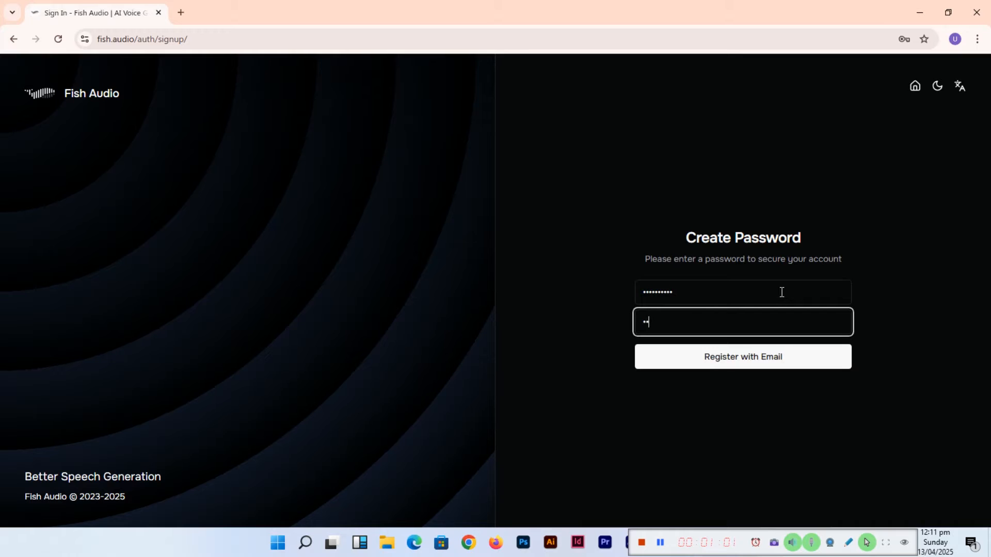
left_click(759, 363)
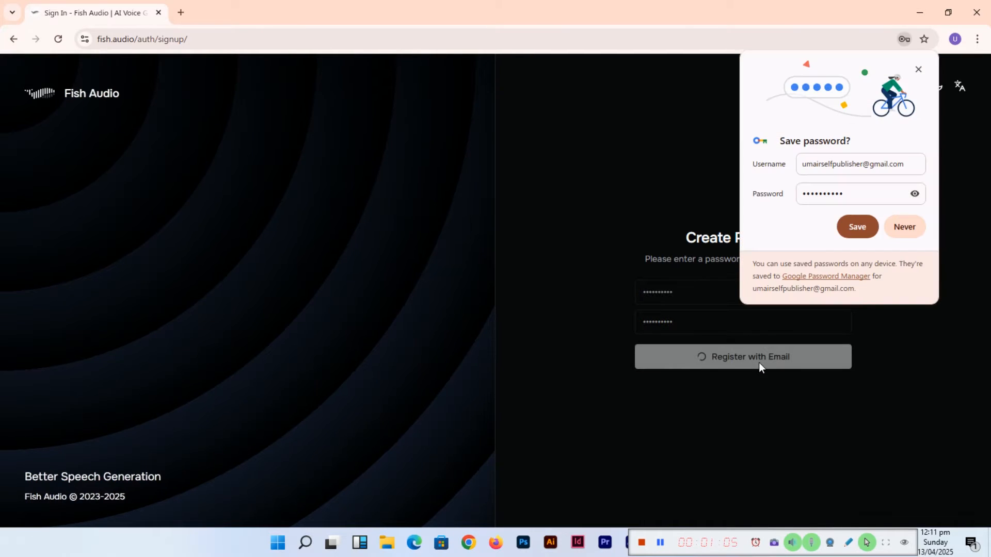
left_click(908, 230)
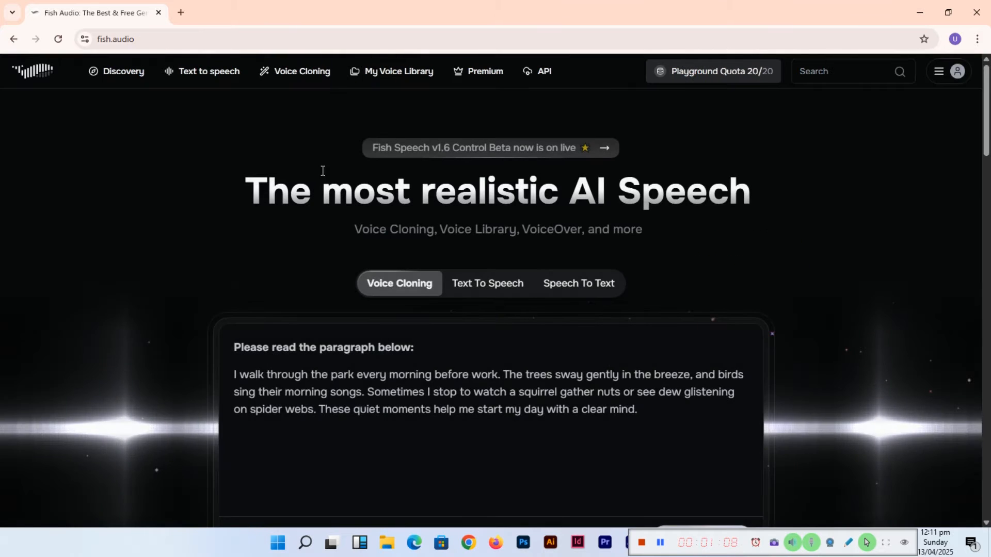
- Check the signed-in account in the account menu
left_click(957, 71)
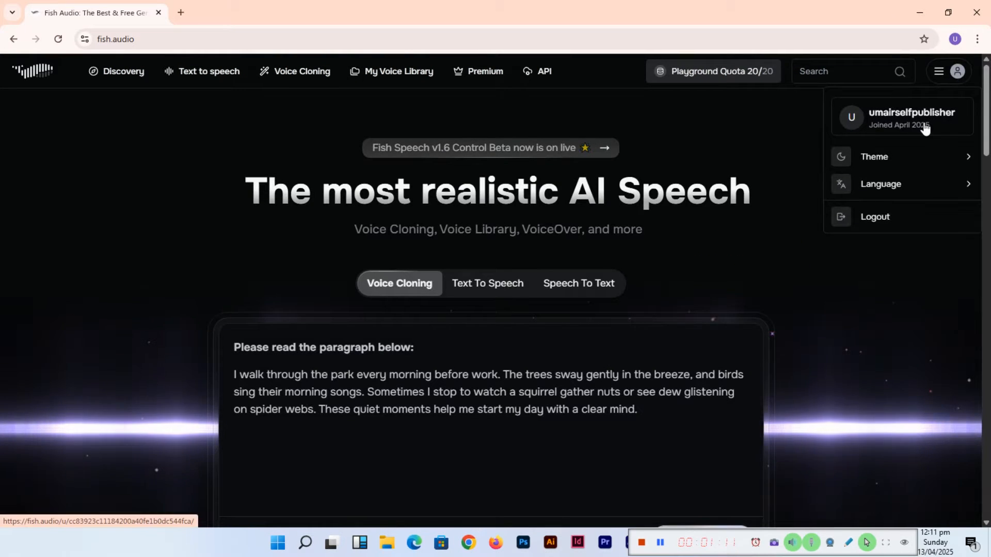
left_click(165, 240)
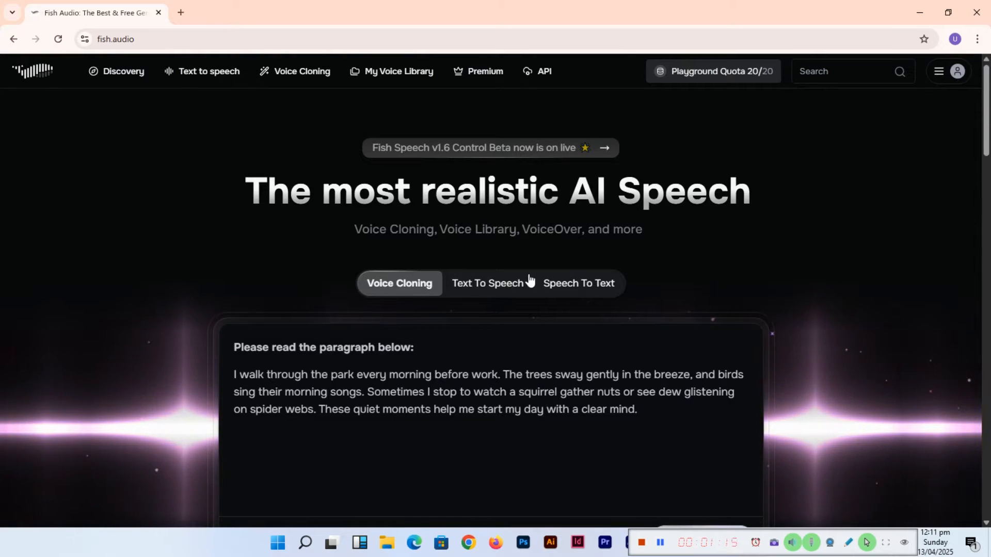
- Open a new Instant Speech project from the Text to speech studio
left_click(205, 77)
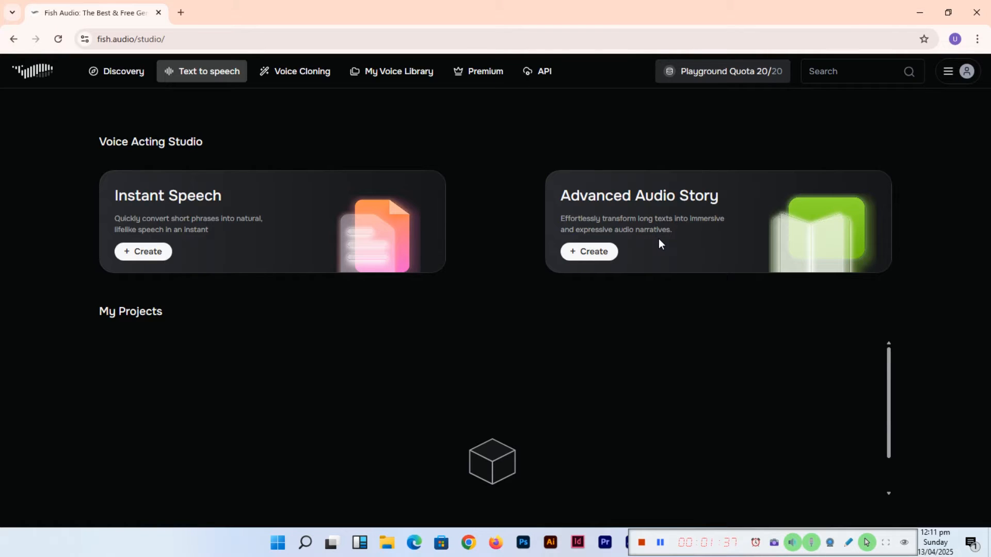
left_click(304, 77)
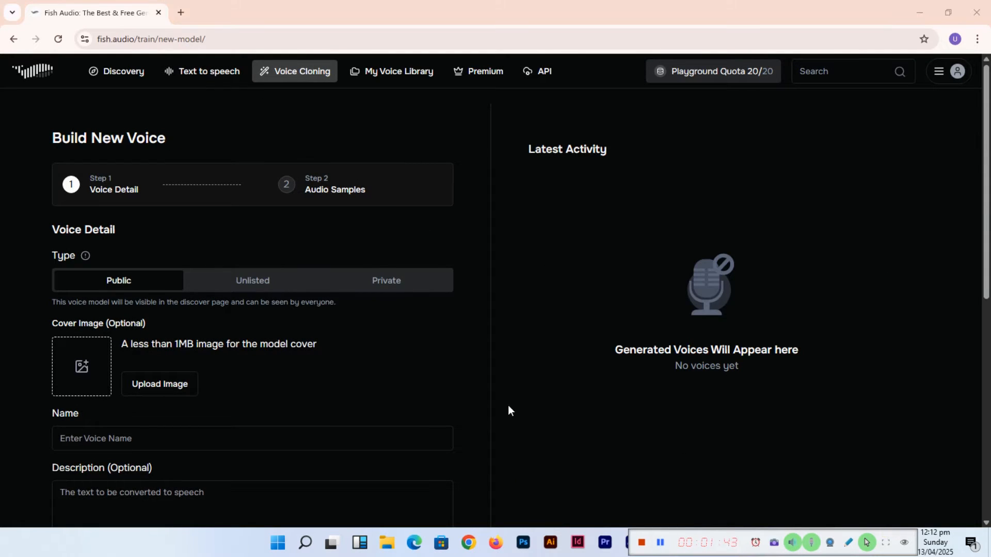
left_click(207, 75)
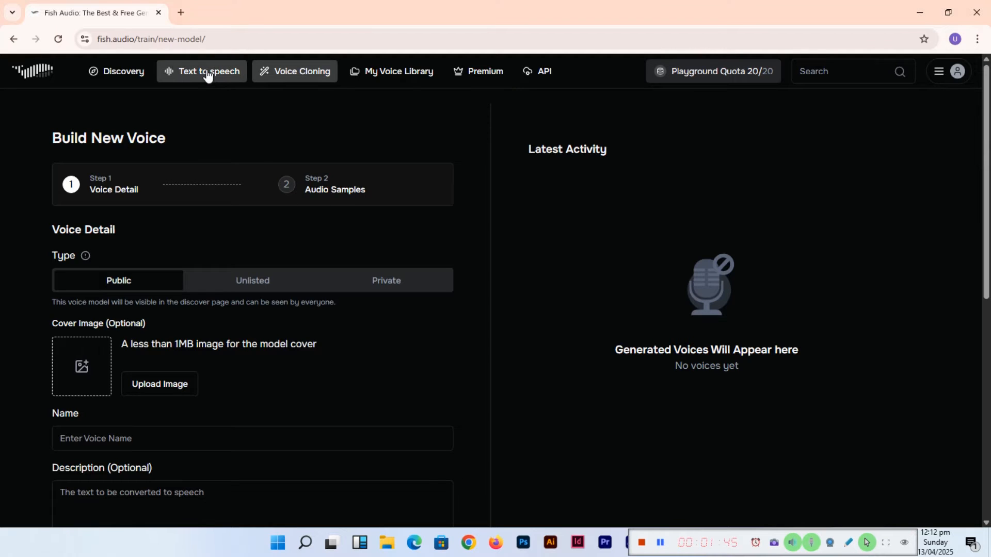
left_click(155, 253)
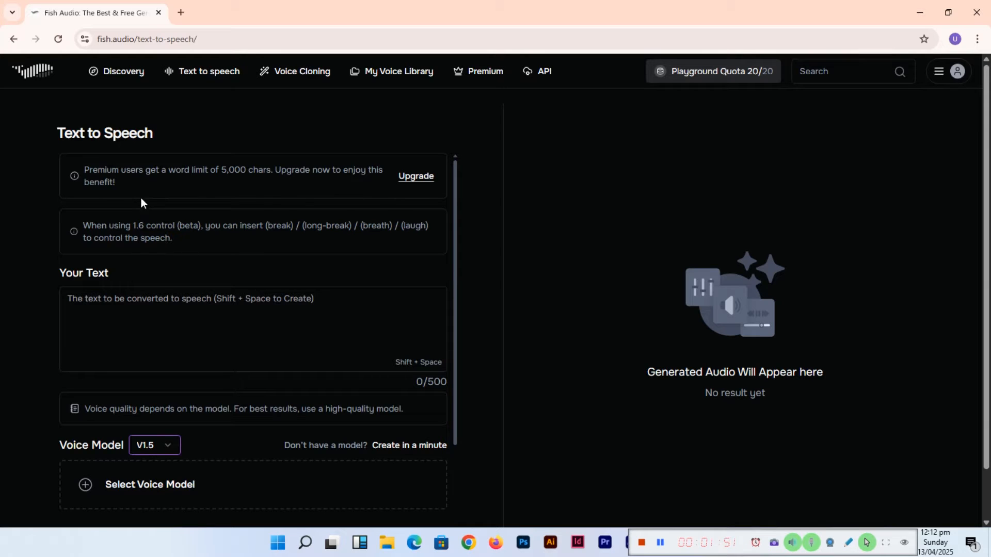
- Enter text introducing your name and channel, listing educational content on web development, graphic designing, video editing, AI
scroll(130, 252, "down", 1)
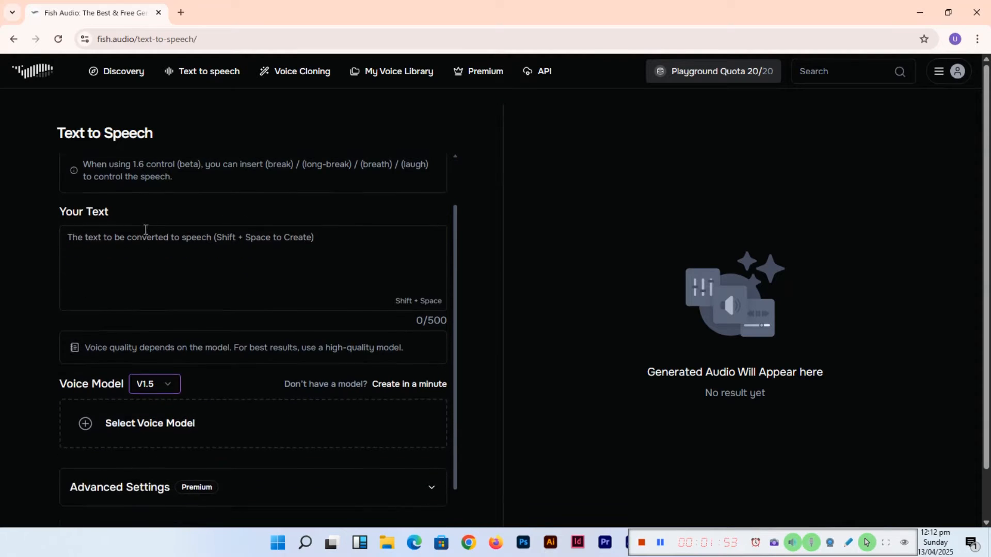
left_click(230, 248)
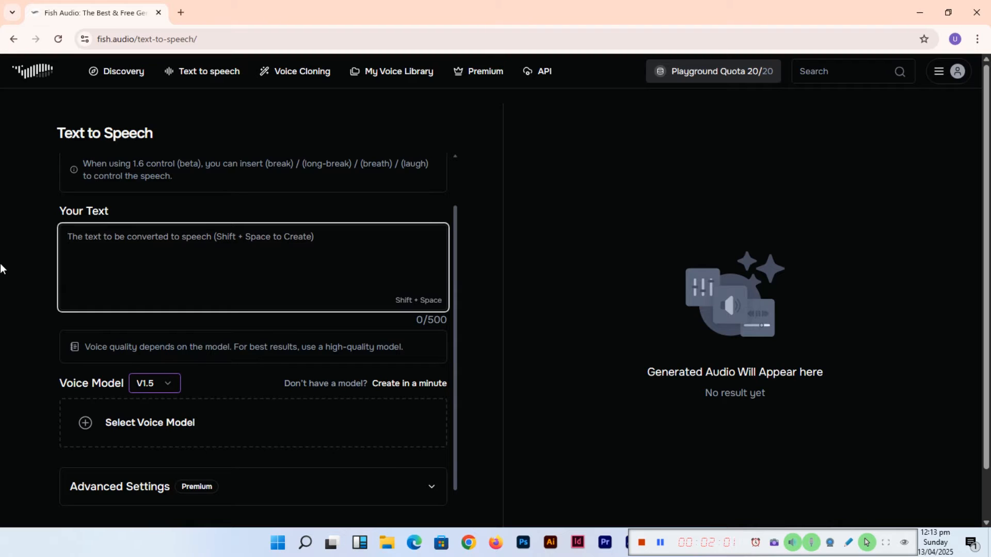
type("My name ")
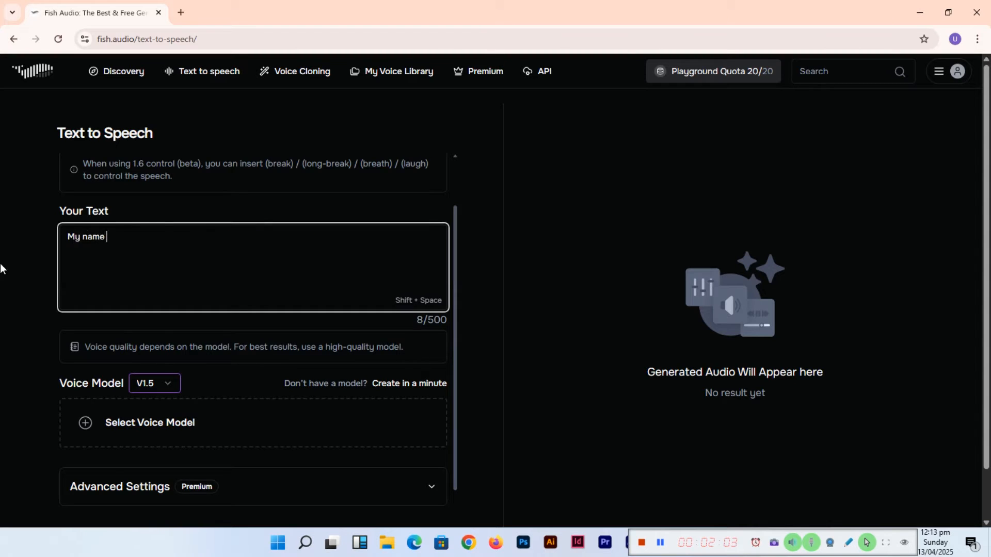
type("is Umair Butt, and my Chann")
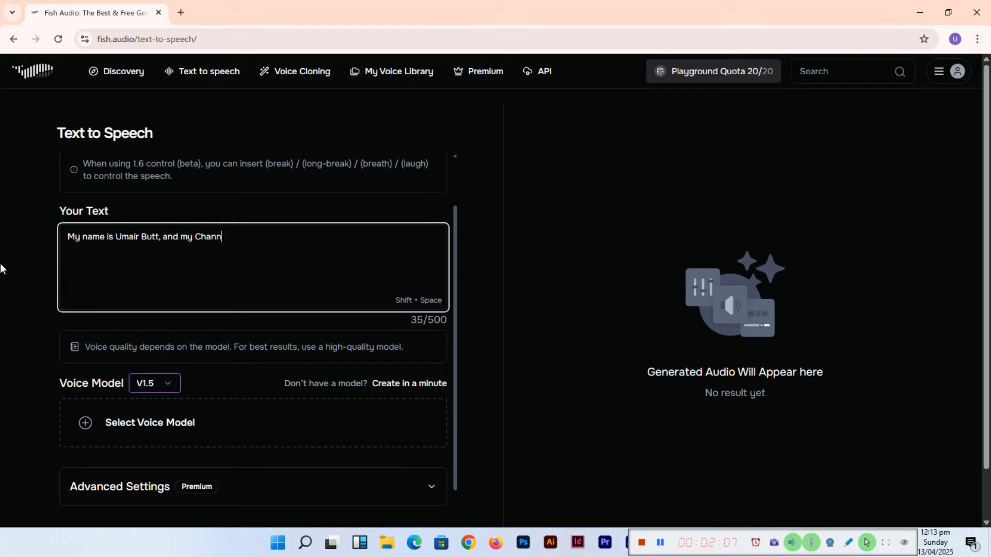
type("el name is also this. I upload e")
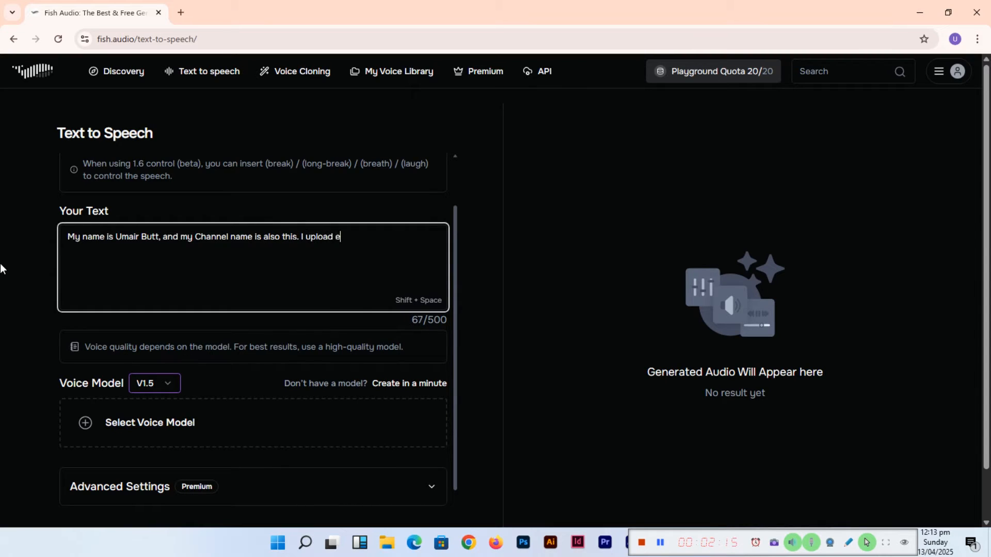
type("ducational content")
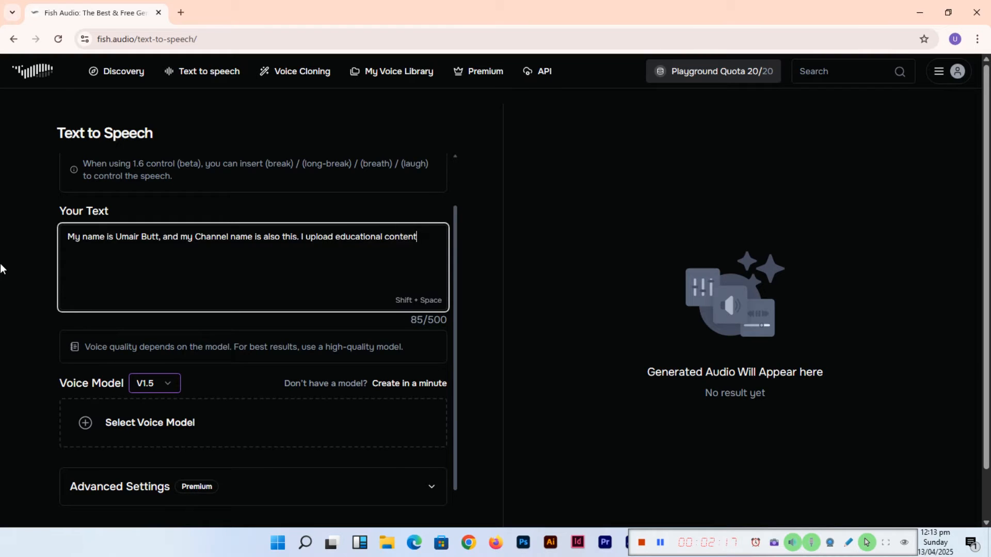
type(" related to web development")
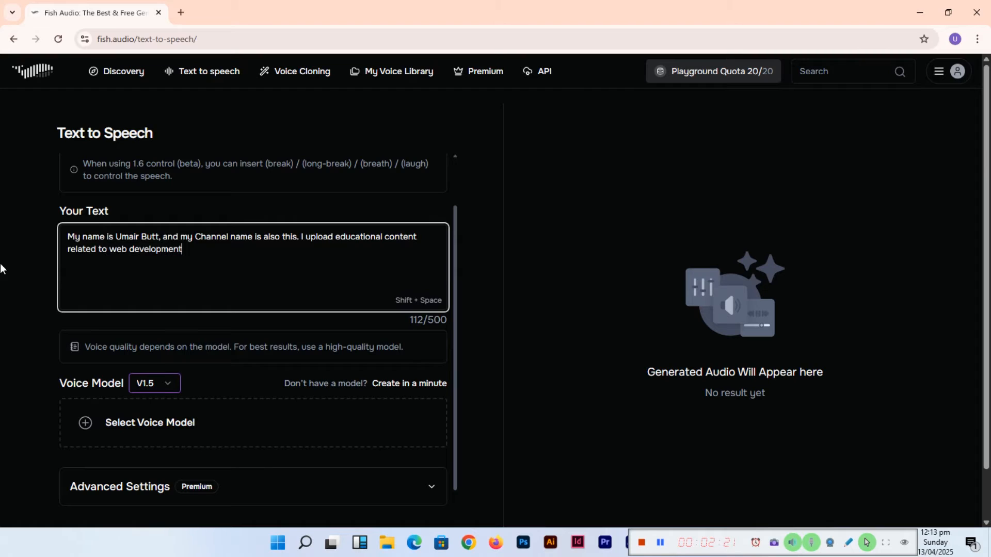
type(", graphic designing, video editing")
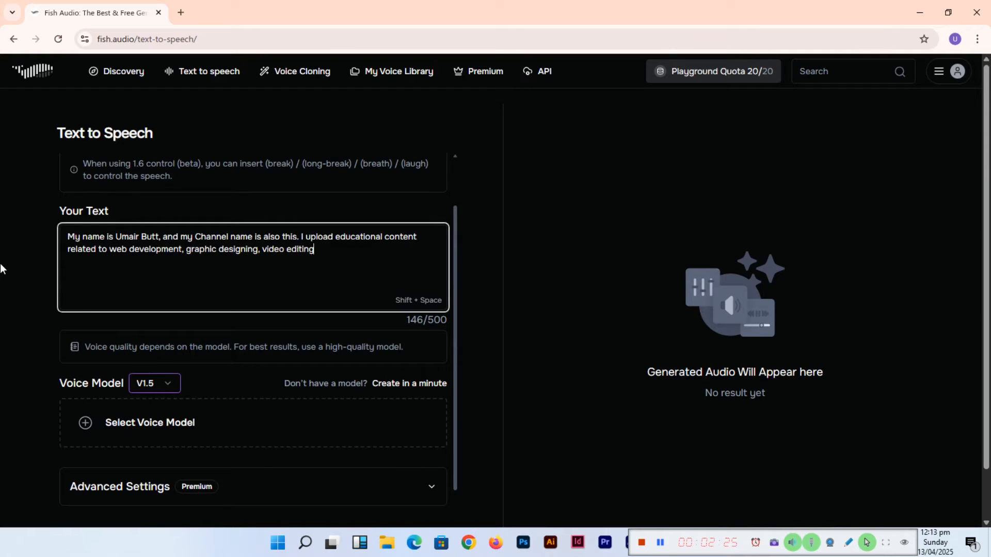
type(", AI")
- Try to create the speech and close the premium plan offer
key("shift+space")
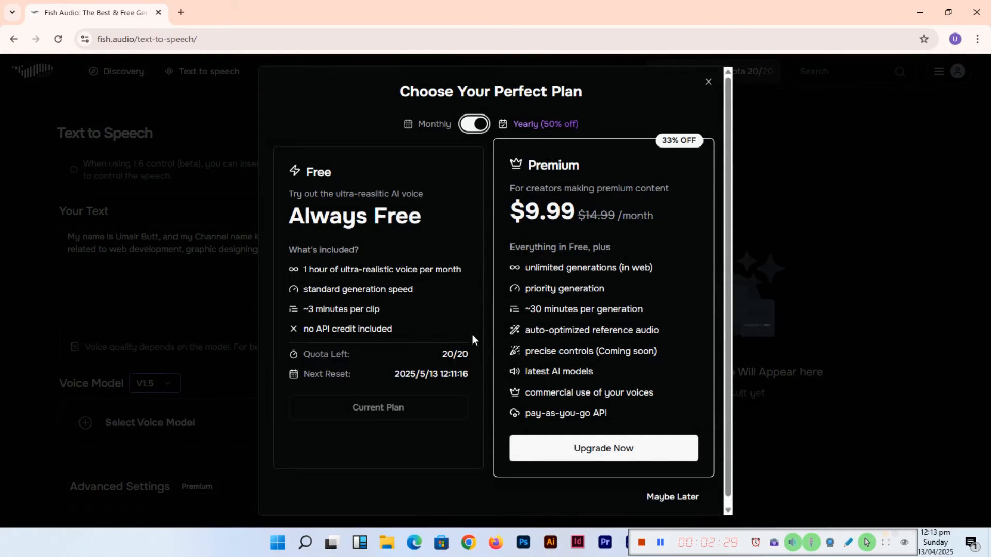
left_click(686, 498)
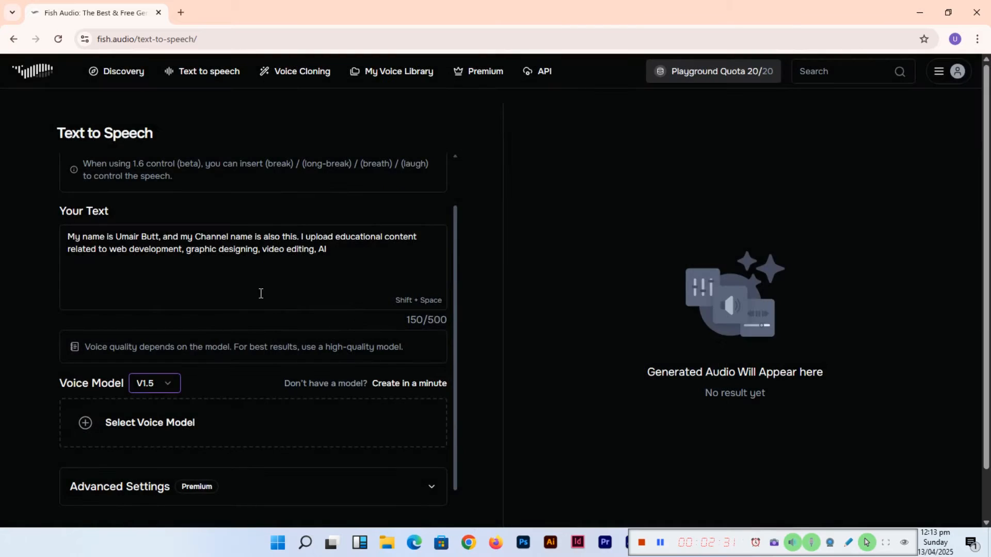
- Finish the text with "Tools, and Digital Media Marketing. Learn and increase your professional skills with me."
left_click(343, 257)
type("Too")
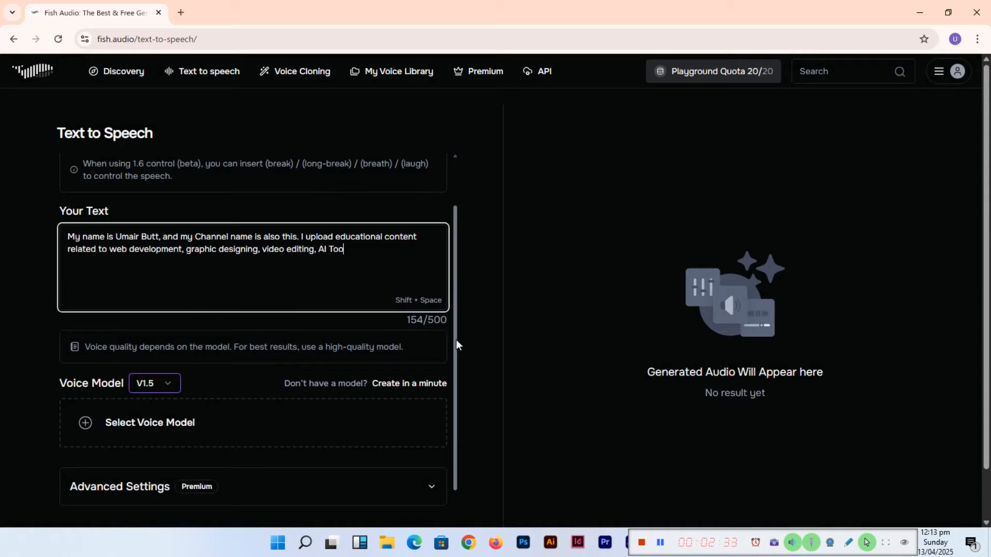
type("ls, and Digital Media Marke")
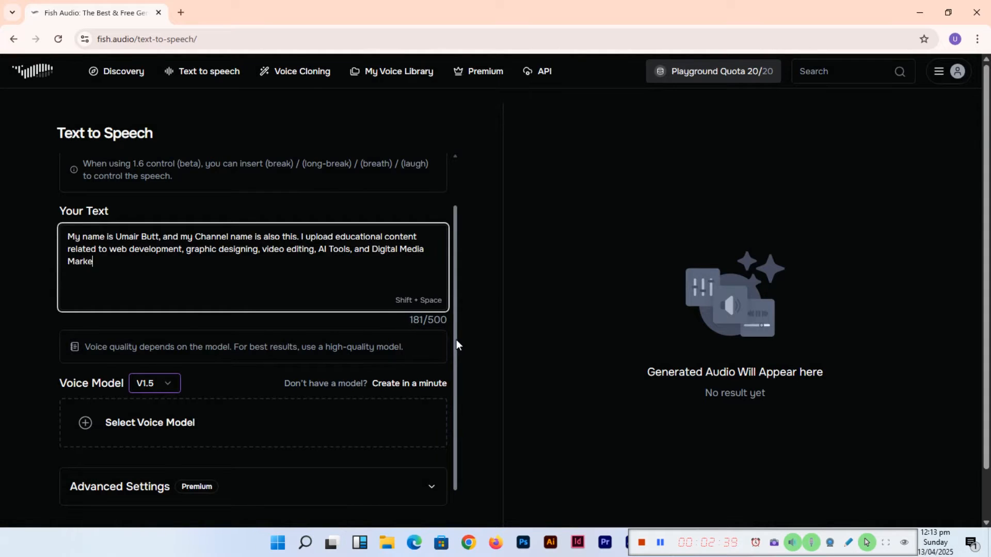
type("ting. Learn and increase your")
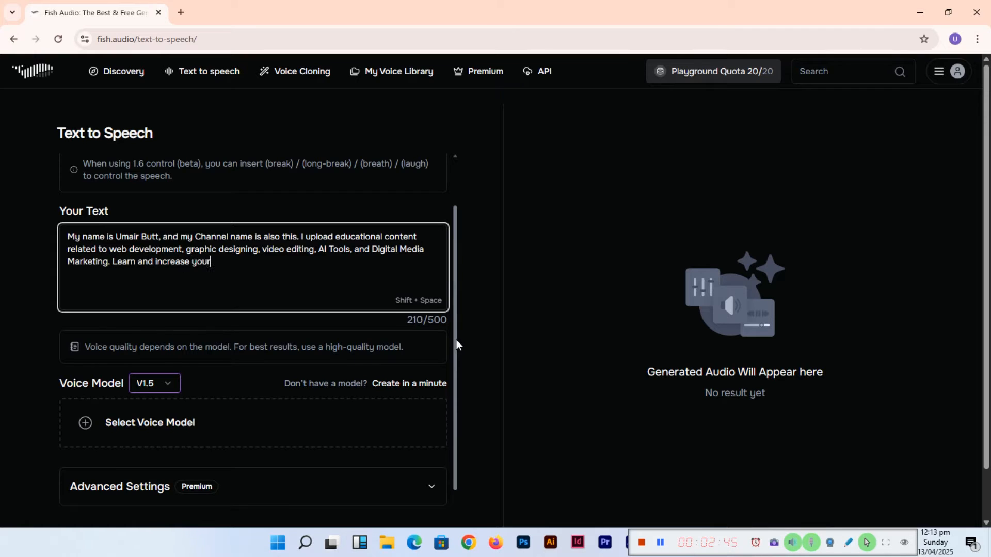
type(" professional skill")
type("ls")
key("BackSpace")
key("BackSpace")
key("BackSpace")
key("BackSpace")
type("ls ")
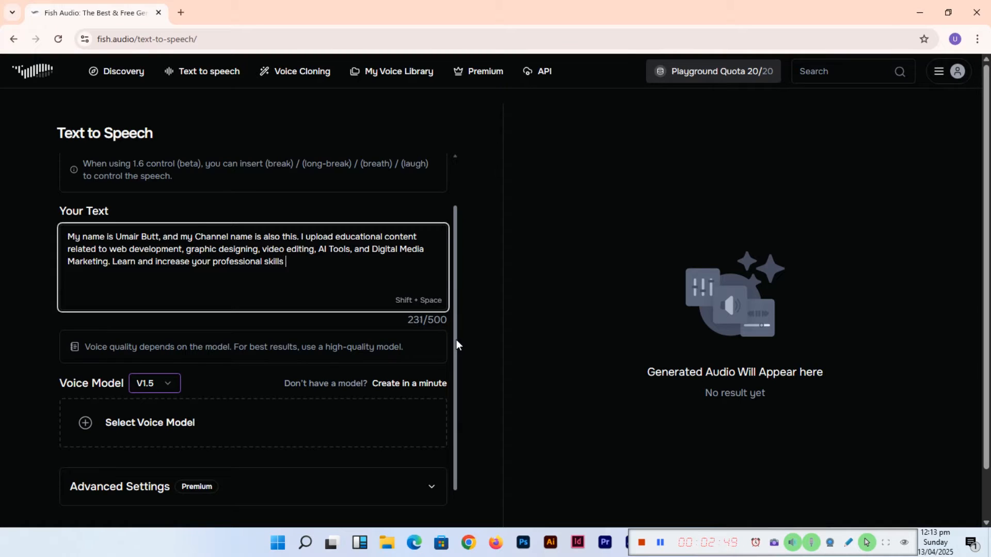
type("with me.")
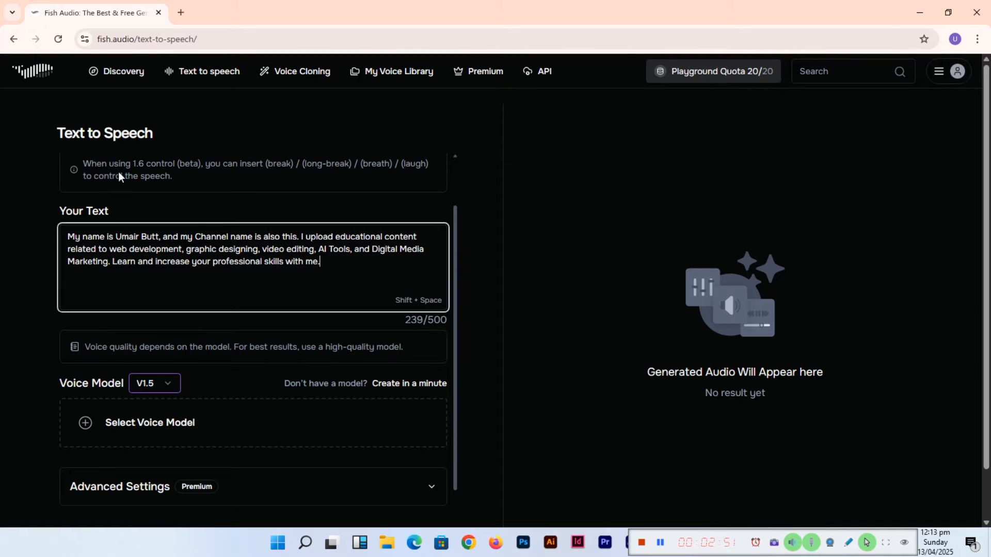
scroll(82, 345, "down", 1)
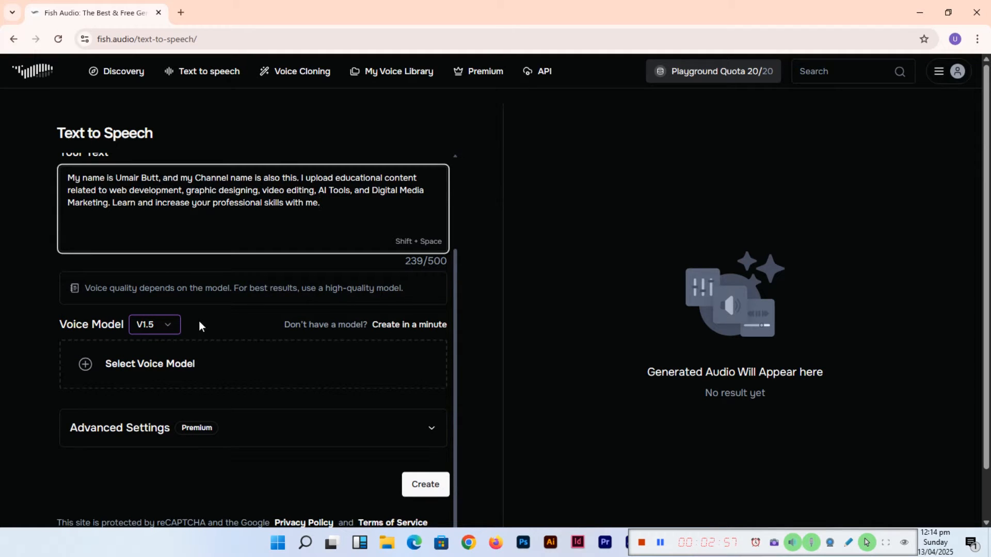
left_click(168, 325)
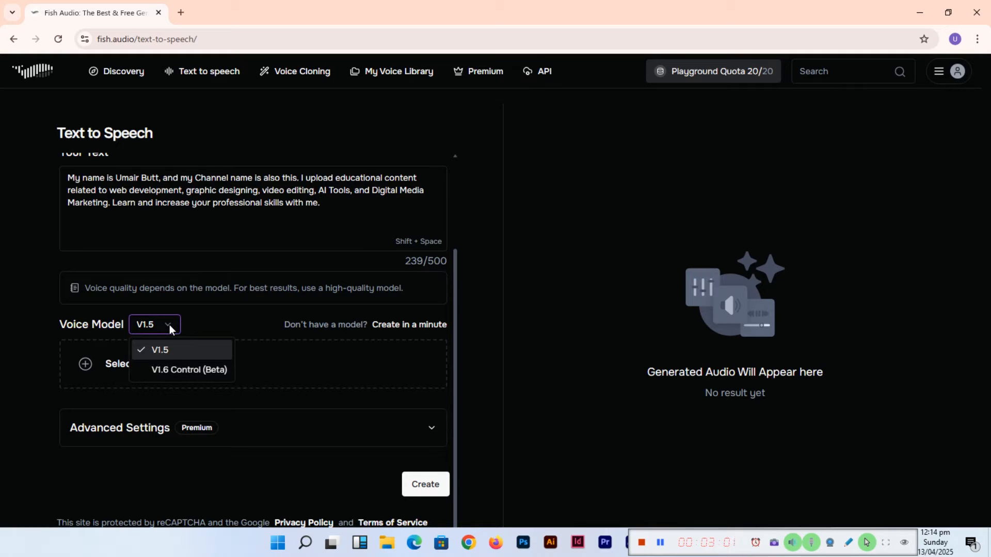
left_click(169, 324)
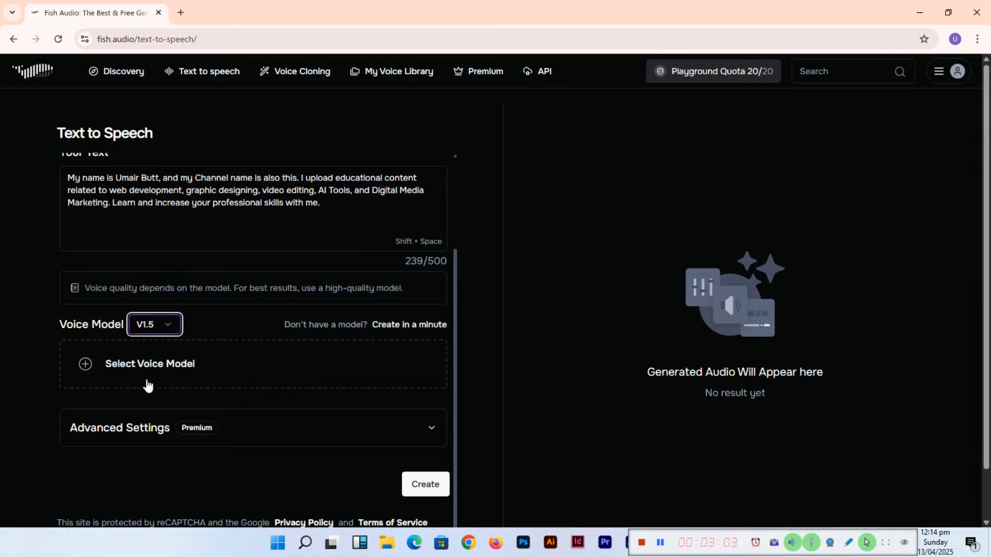
- Browse the voice selection tabs and the voice collections page, returning to the text-to-speech page
left_click(170, 373)
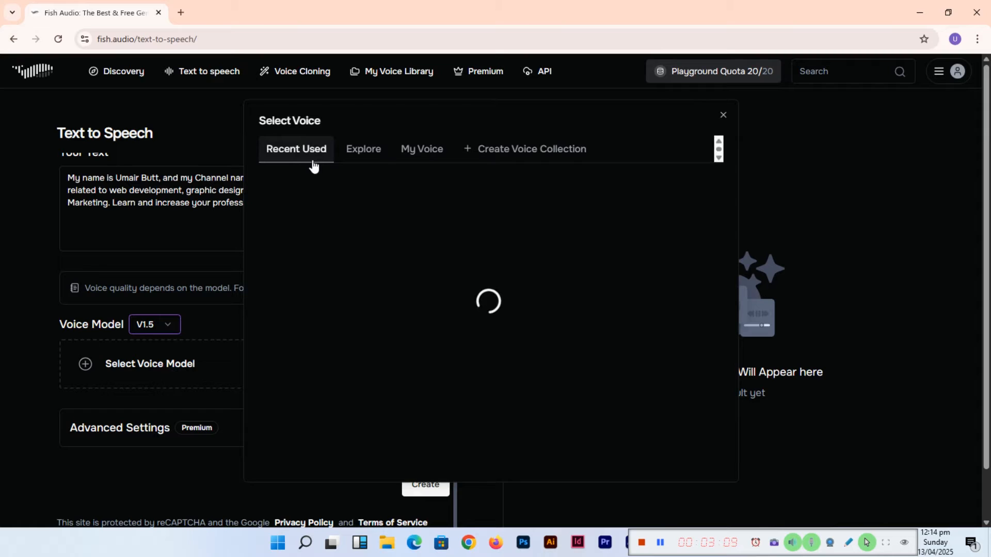
left_click(363, 153)
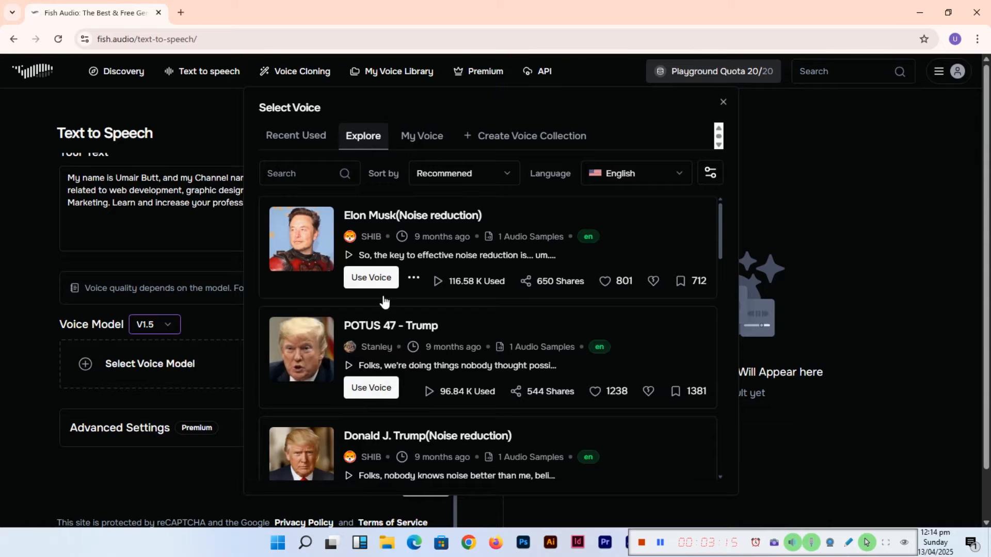
left_click(430, 146)
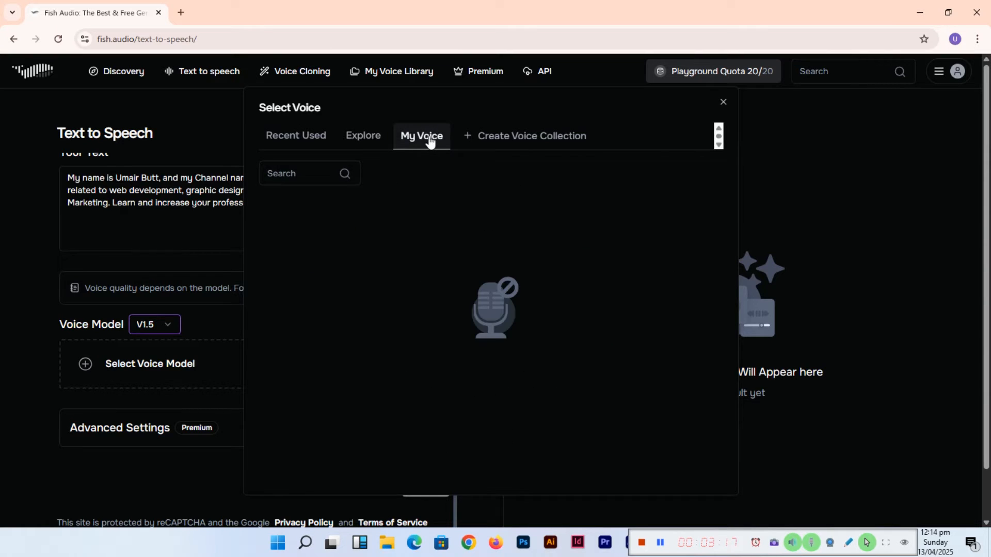
left_click(550, 145)
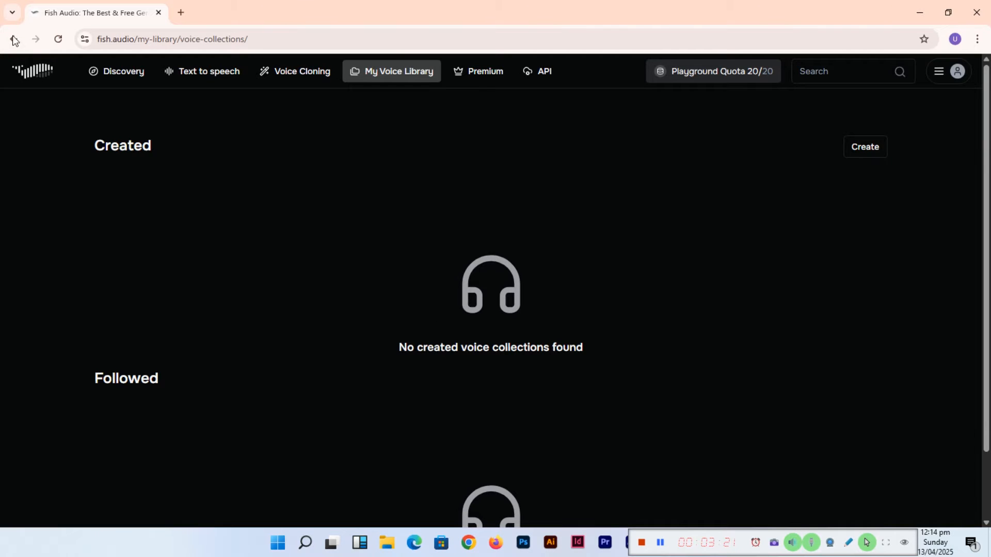
scroll(176, 347, "down", 2)
scroll(183, 347, "up", 2)
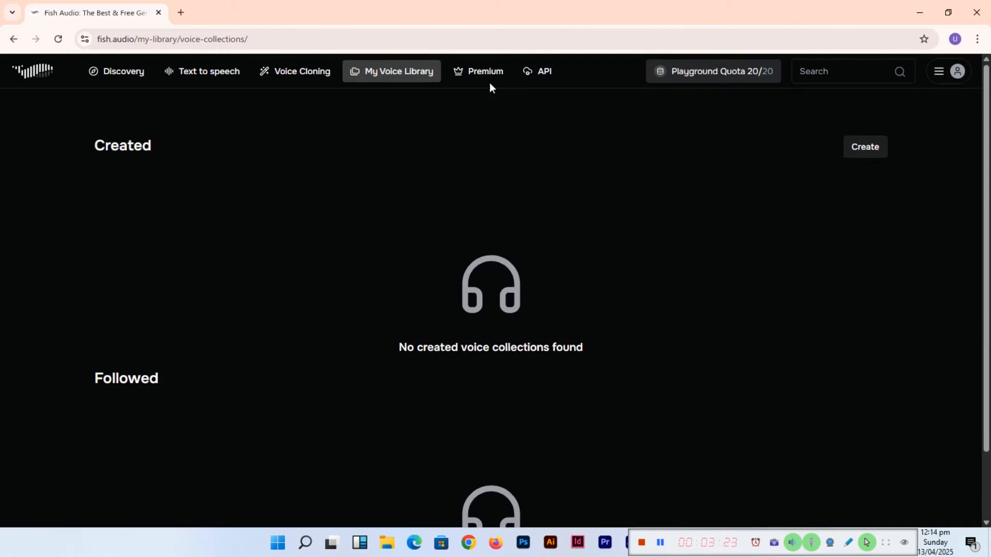
left_click(17, 43)
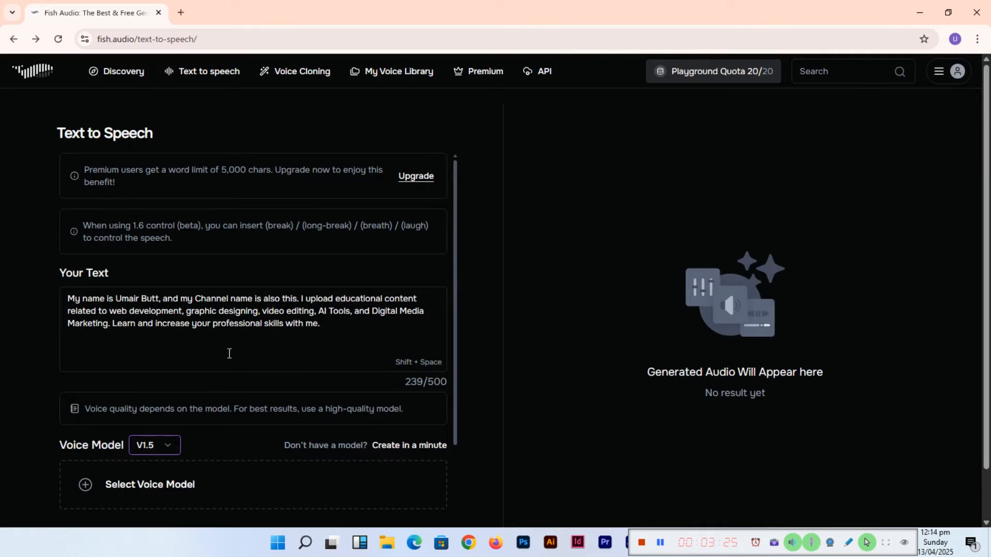
- Choose the Energetic Male voice from the explored community voices as the voice model
scroll(229, 353, "down", 2)
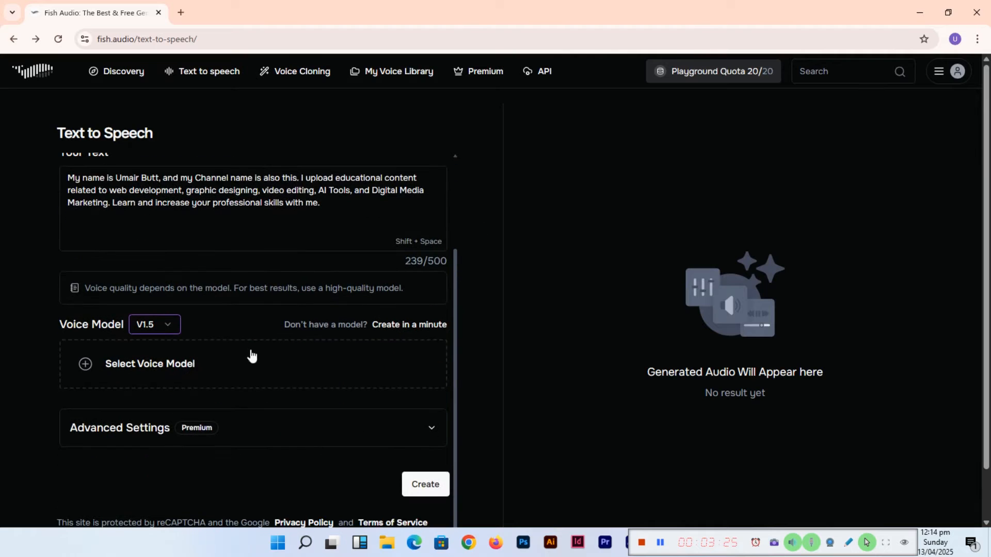
left_click(179, 372)
left_click(375, 159)
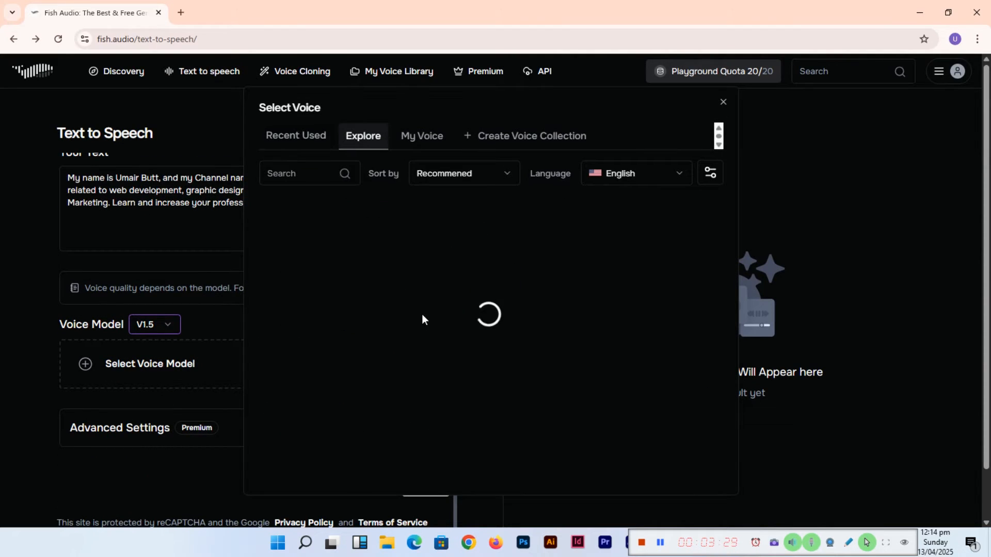
scroll(527, 325, "down", 5)
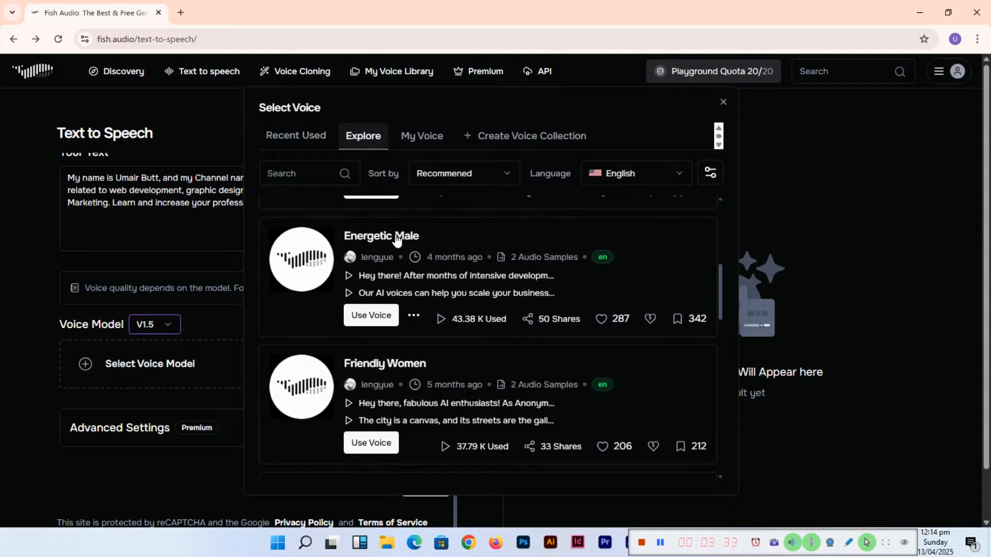
scroll(439, 324, "up", 5)
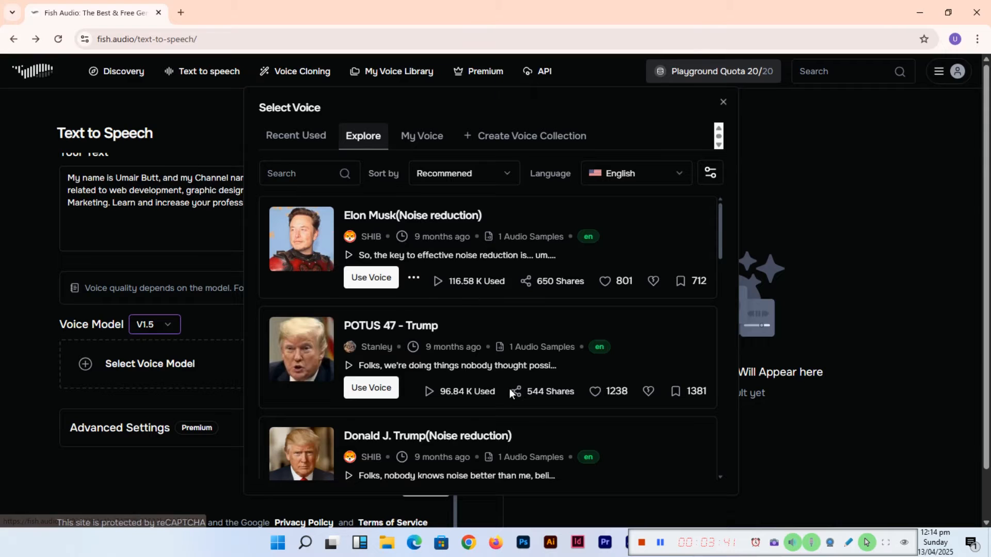
scroll(541, 396, "down", 7)
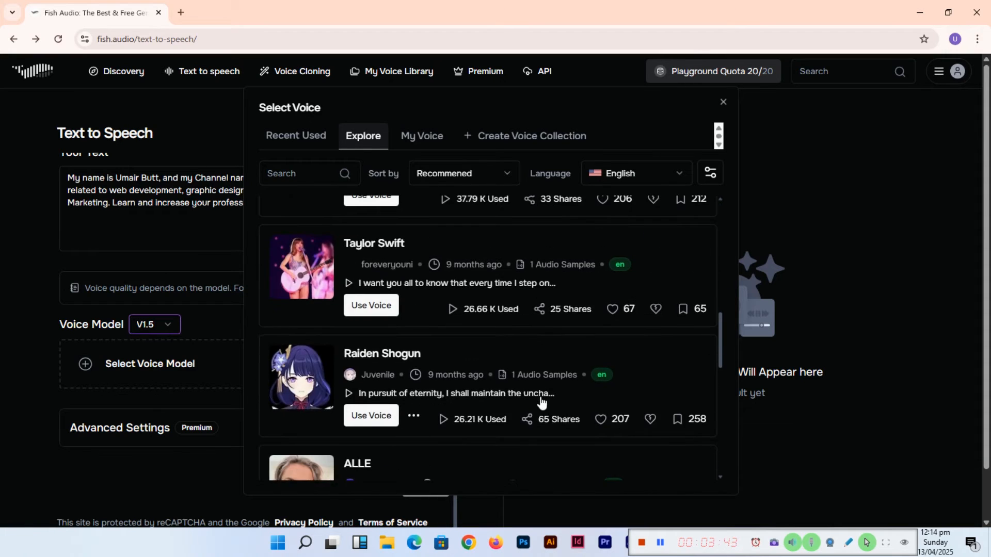
scroll(540, 396, "down", 5)
scroll(490, 359, "down", 4)
scroll(490, 360, "down", 2)
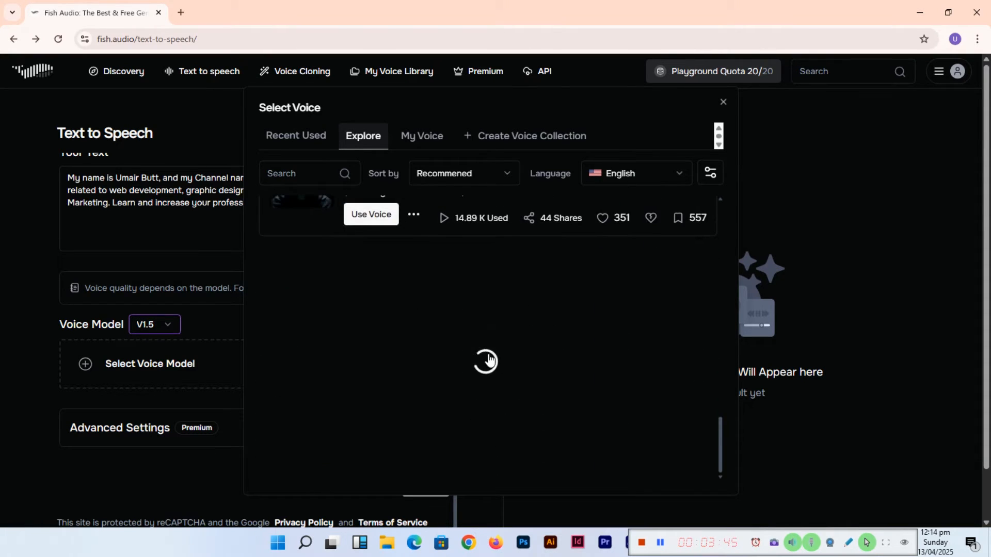
scroll(488, 354, "up", 15)
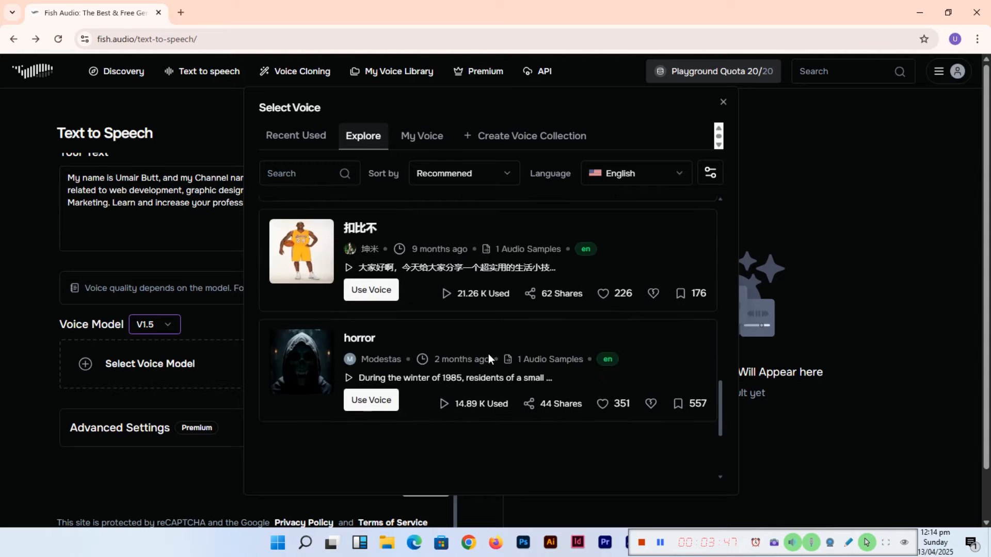
scroll(489, 353, "down", 4)
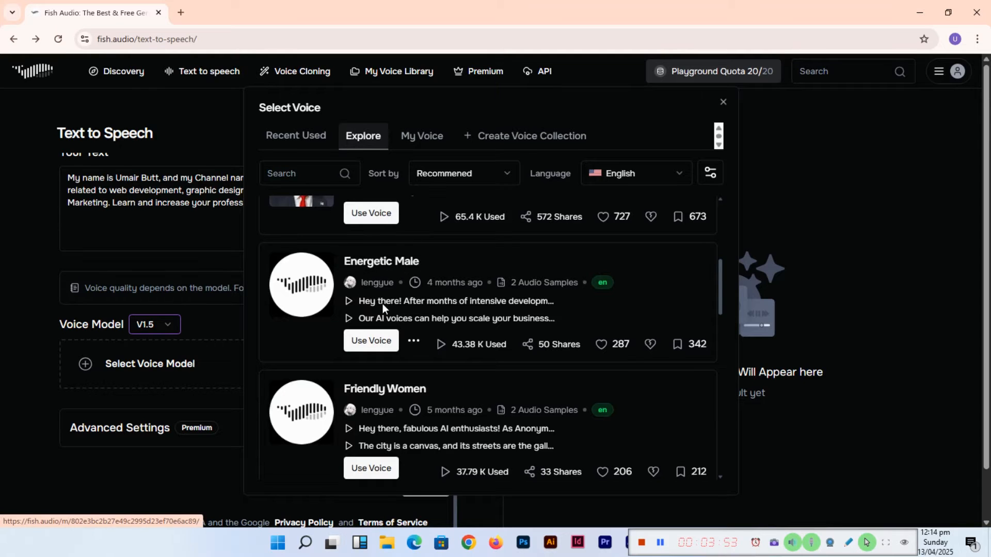
left_click(375, 347)
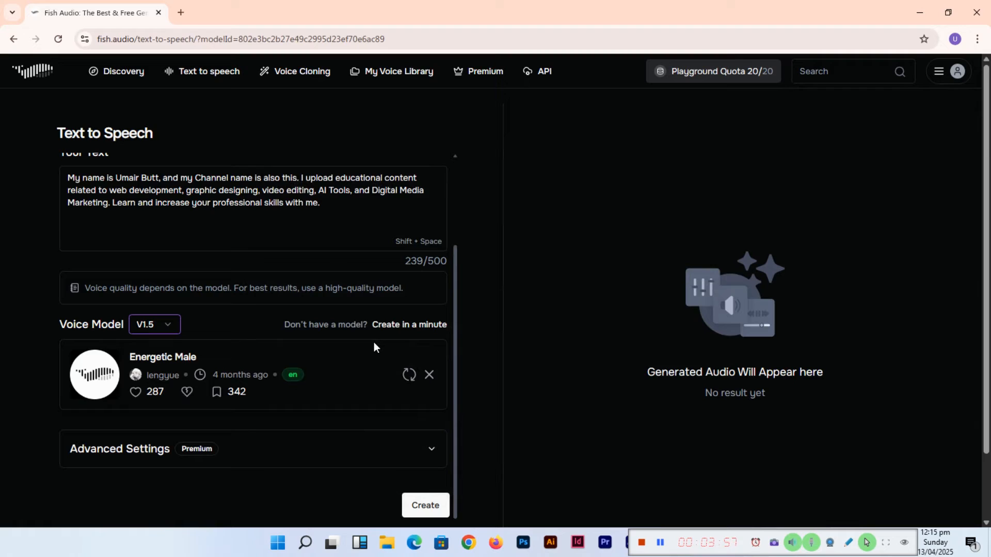
- Generate the speech with the selected voice and download the resulting MP3 audio file
scroll(191, 396, "down", 1)
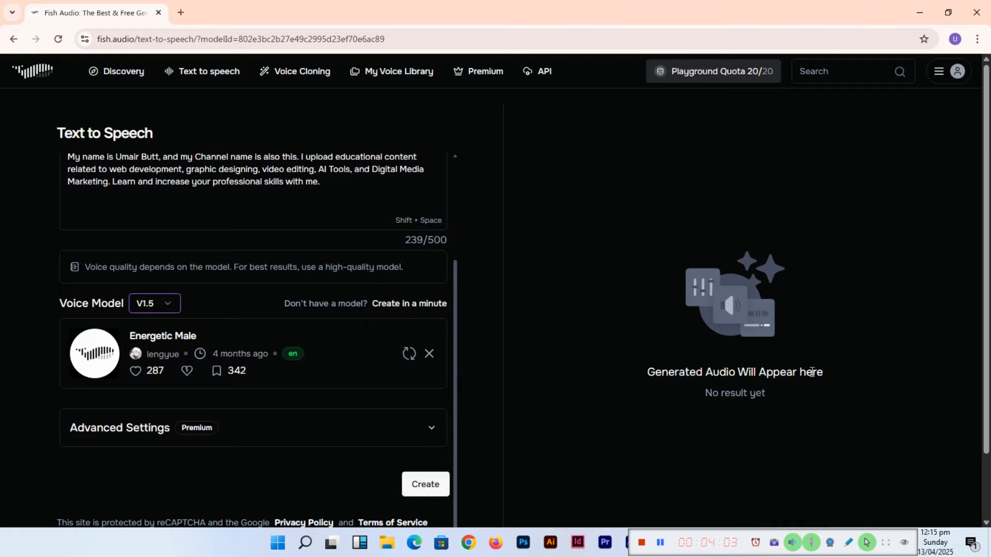
left_click(417, 483)
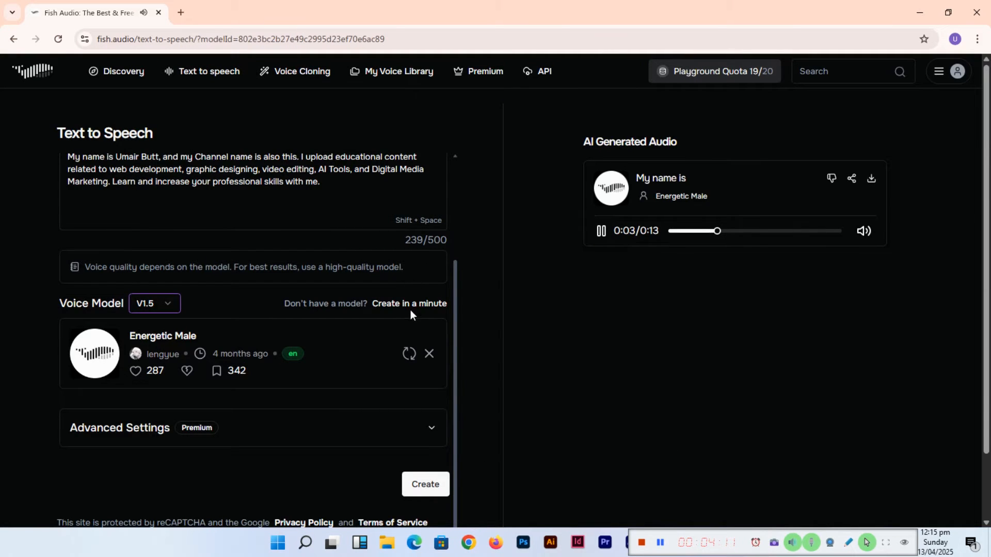
scroll(410, 310, "up", 1)
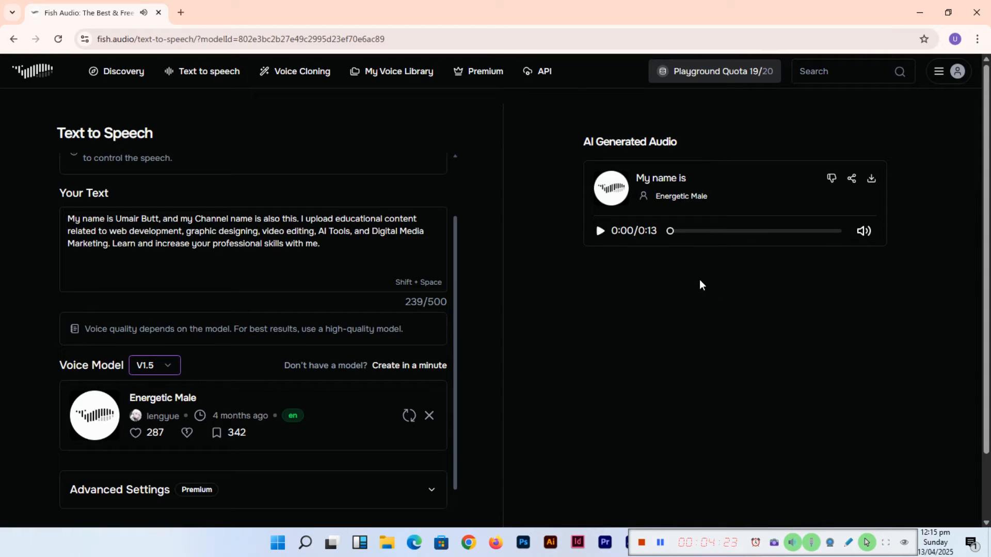
left_click(872, 181)
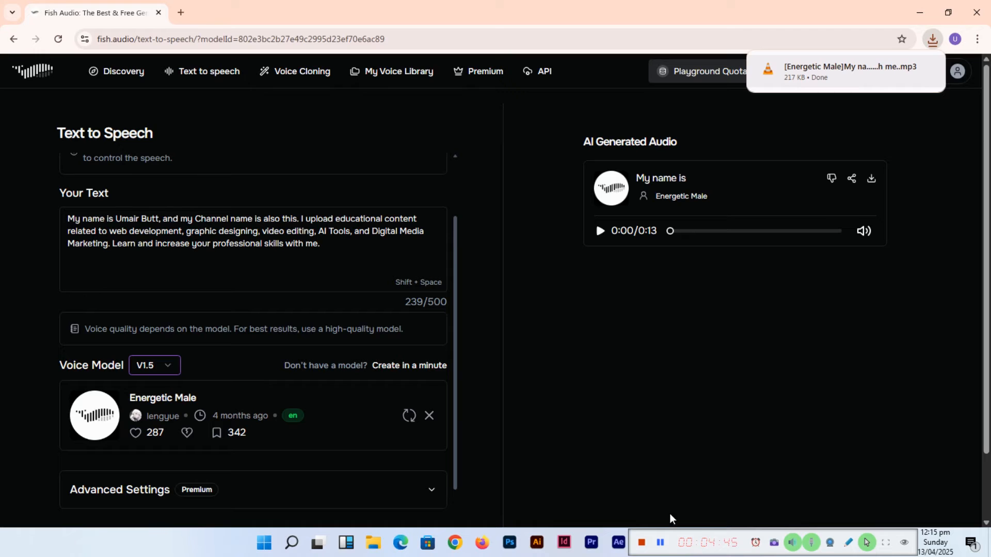
- Listen to the downloaded audio in VLC media player and close the player
key("alt+Tab")
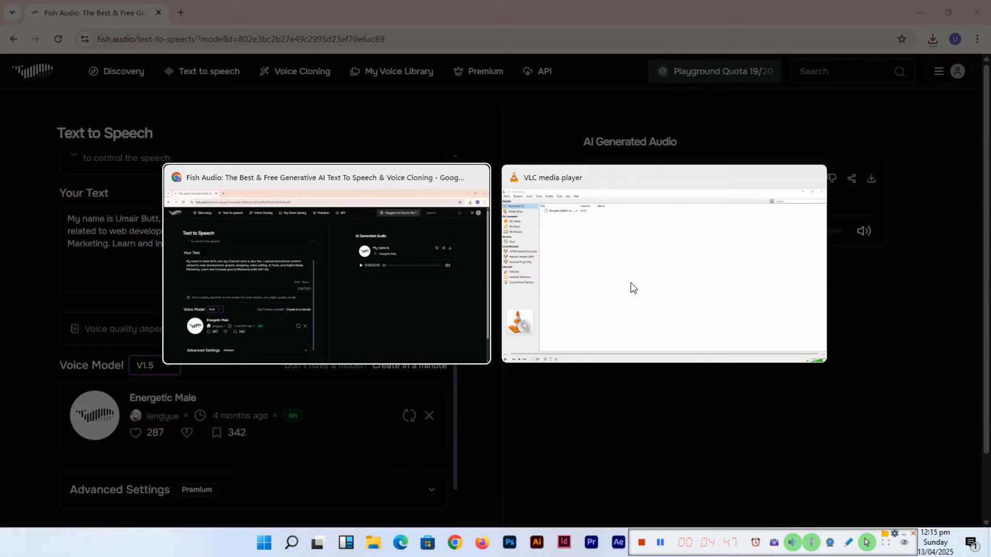
key("alt+Tab")
left_click(977, 9)
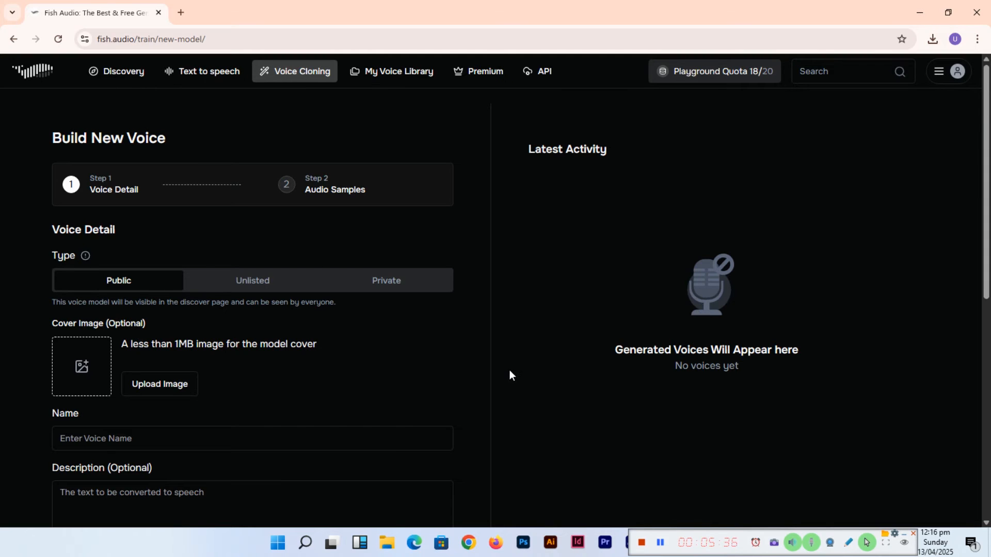
- Name the new cloned voice My Voice on the Build New Voice page
scroll(263, 360, "down", 3)
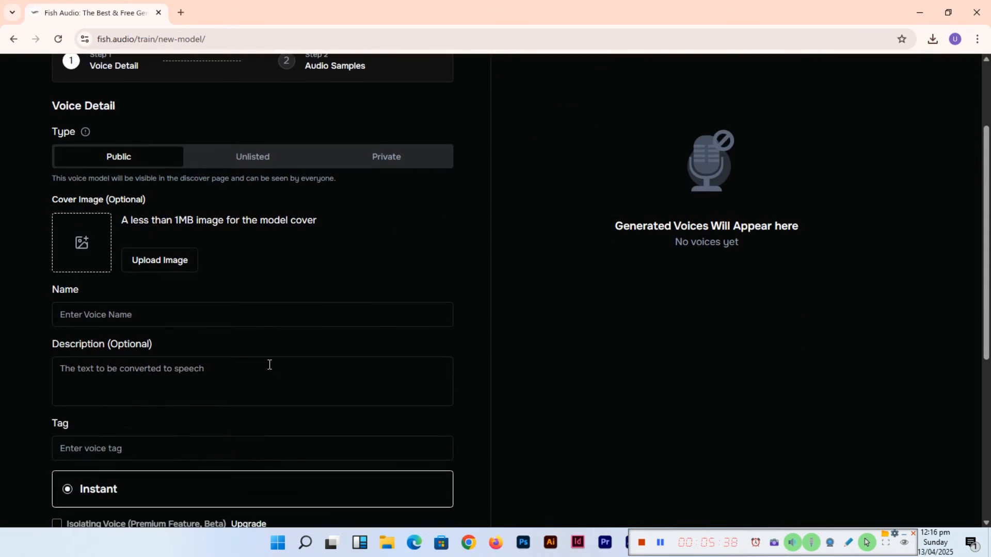
scroll(190, 261, "down", 2)
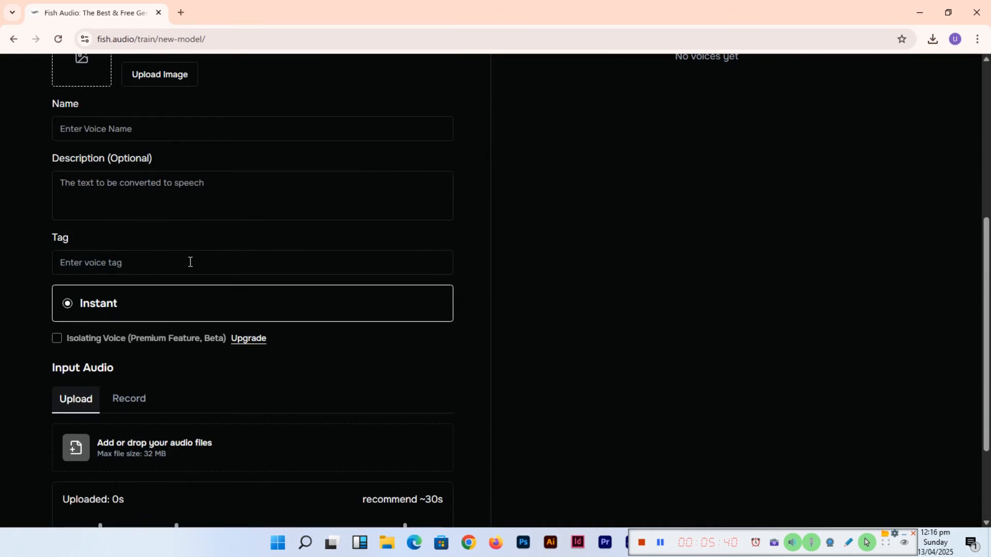
scroll(214, 257, "up", 3)
left_click(245, 316)
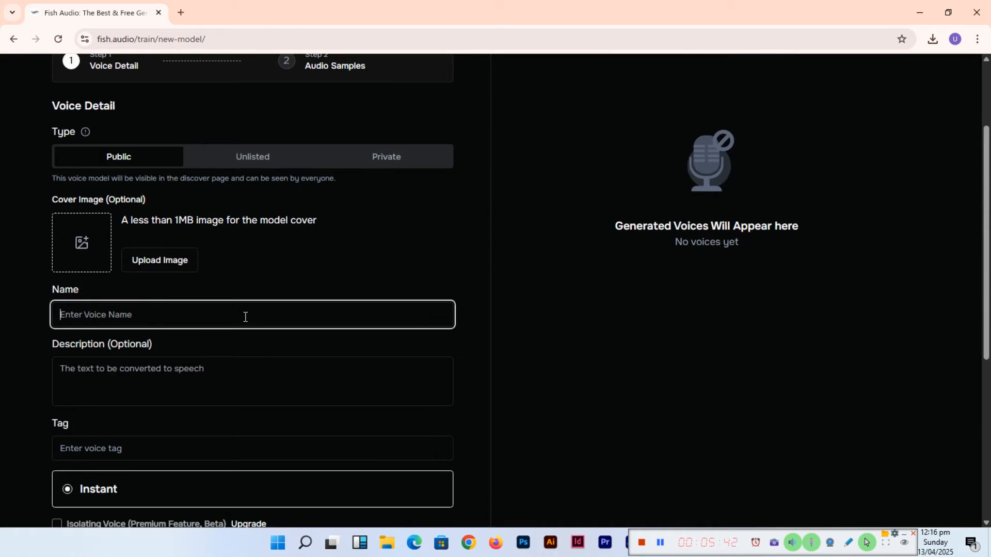
type("My Voice")
- Start recording voice audio in Record mode, allowing the site to use the microphone while visiting
scroll(237, 289, "down", 3)
scroll(207, 261, "down", 1)
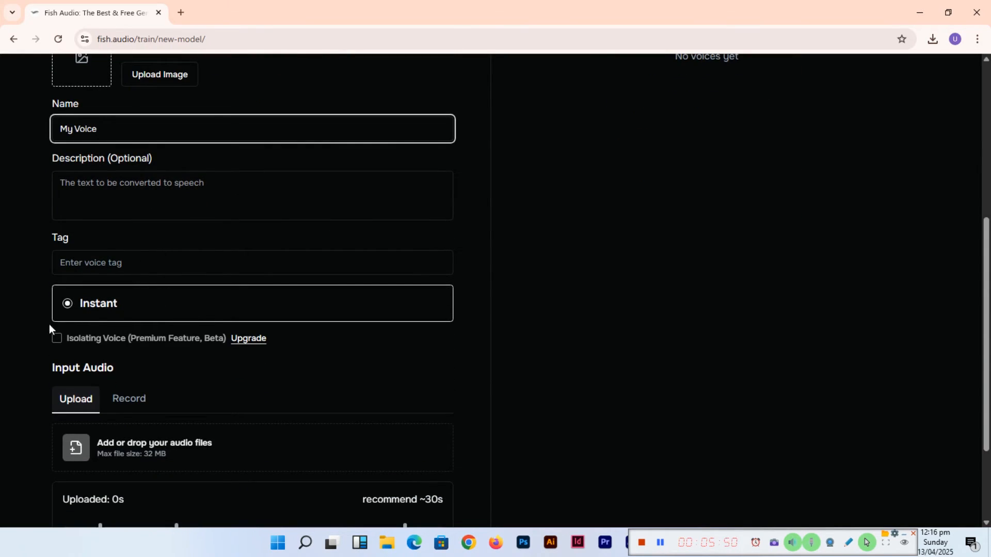
scroll(49, 324, "down", 2)
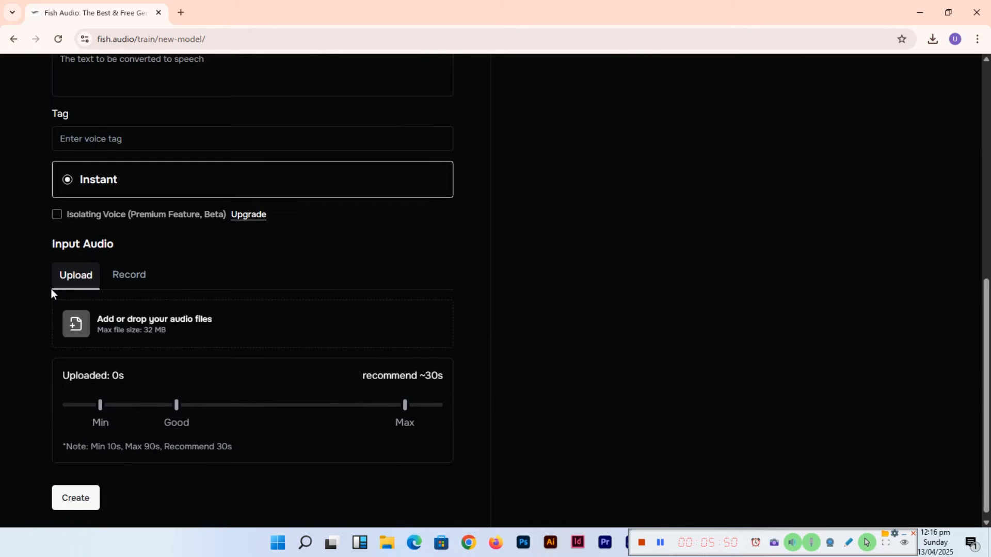
left_click(132, 277)
scroll(196, 423, "down", 1)
scroll(171, 400, "down", 1)
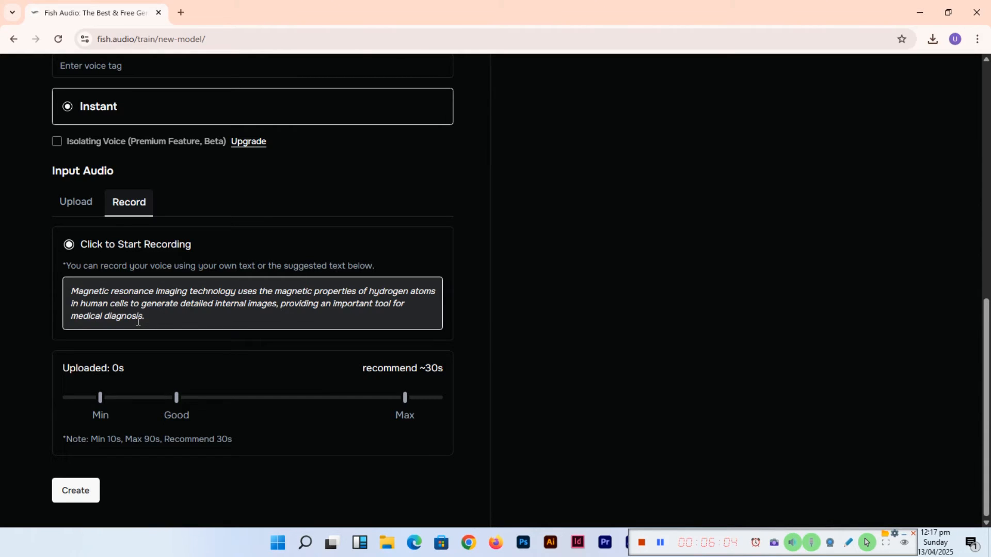
left_click(124, 248)
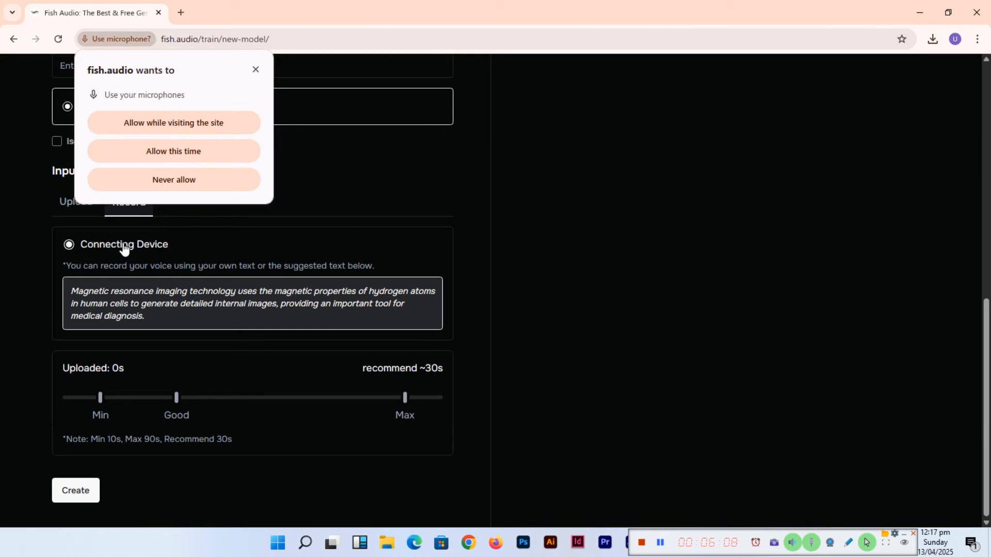
left_click(210, 123)
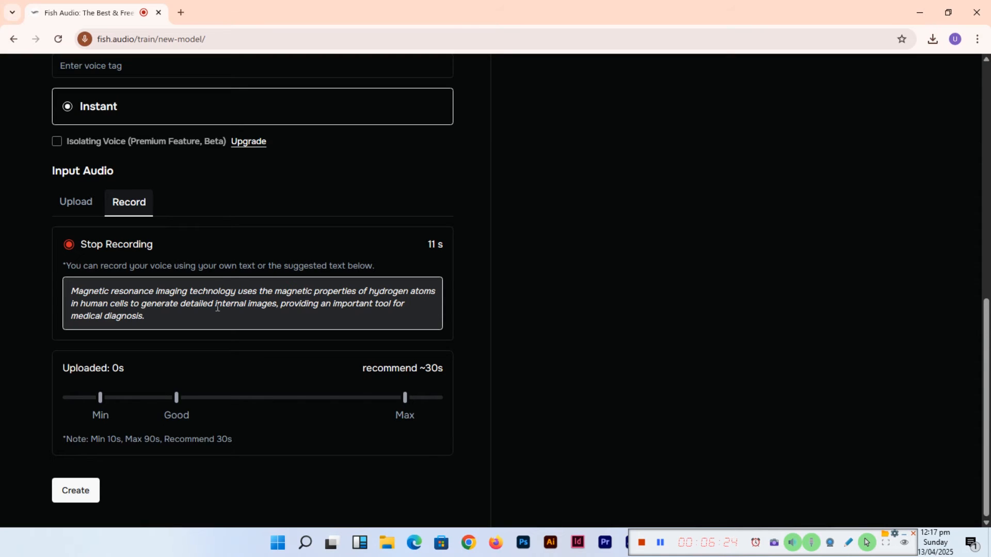
- Stop the voice recording and play back the recorded clip
left_click(98, 237)
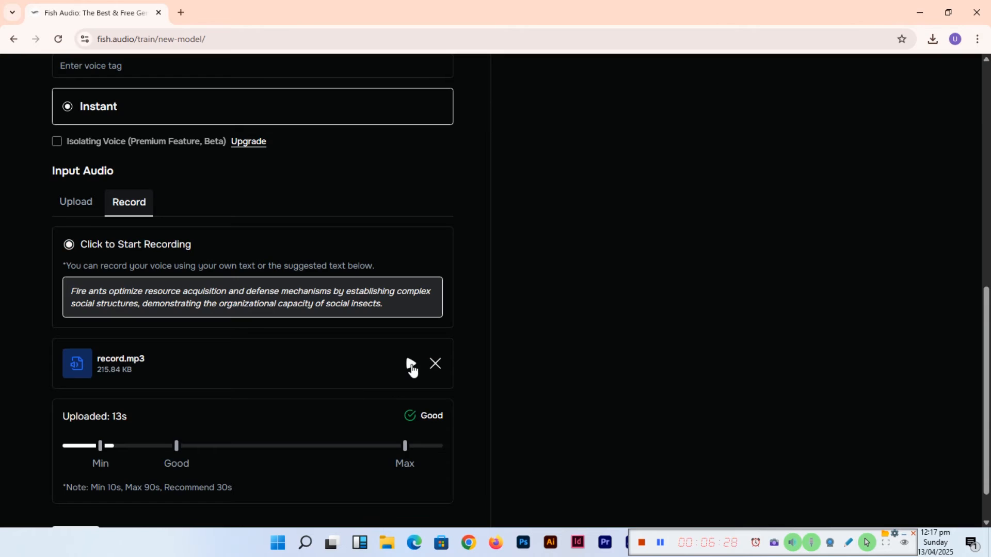
left_click(411, 365)
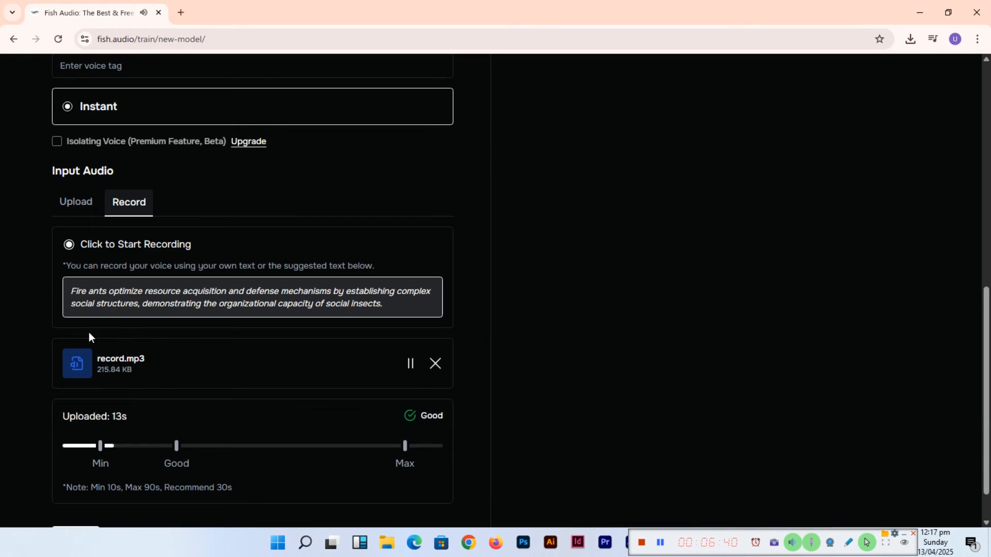
scroll(89, 333, "down", 1)
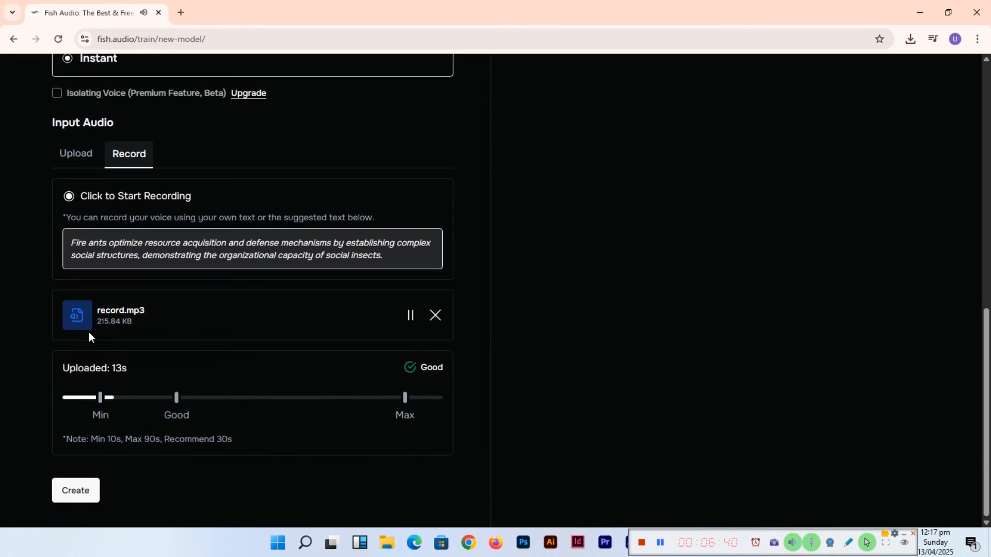
- Stop the recording playback and try to create the voice
left_click(410, 316)
scroll(411, 323, "up", 10)
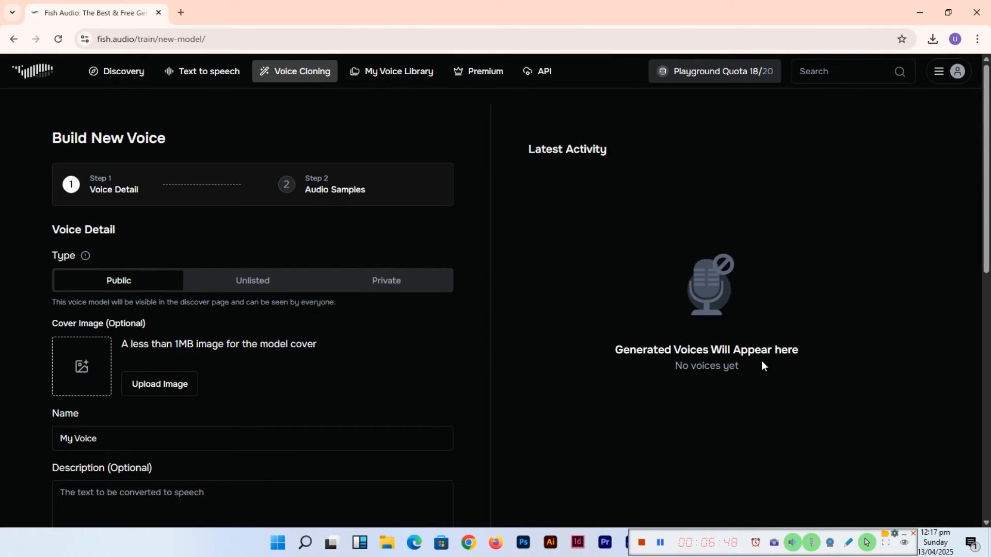
scroll(336, 413, "down", 10)
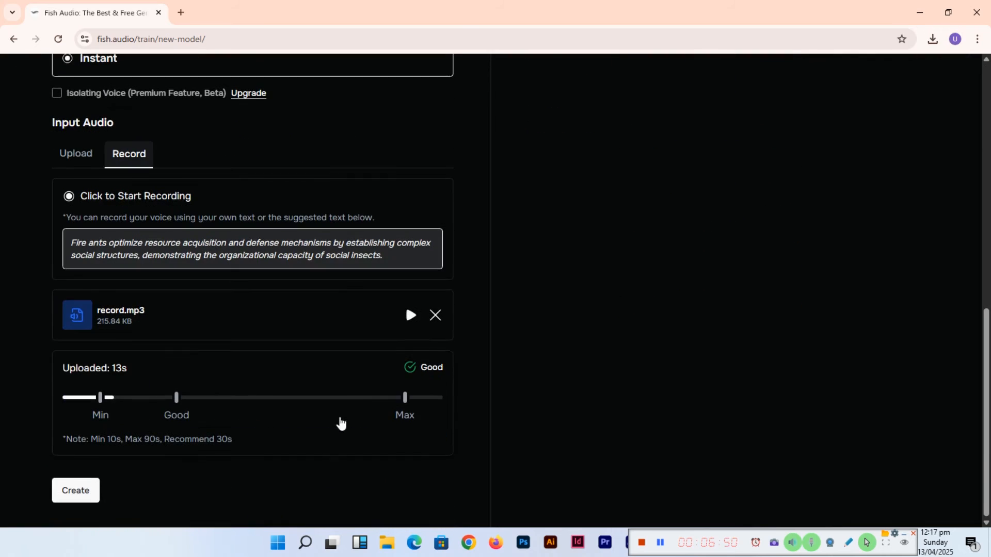
left_click(80, 491)
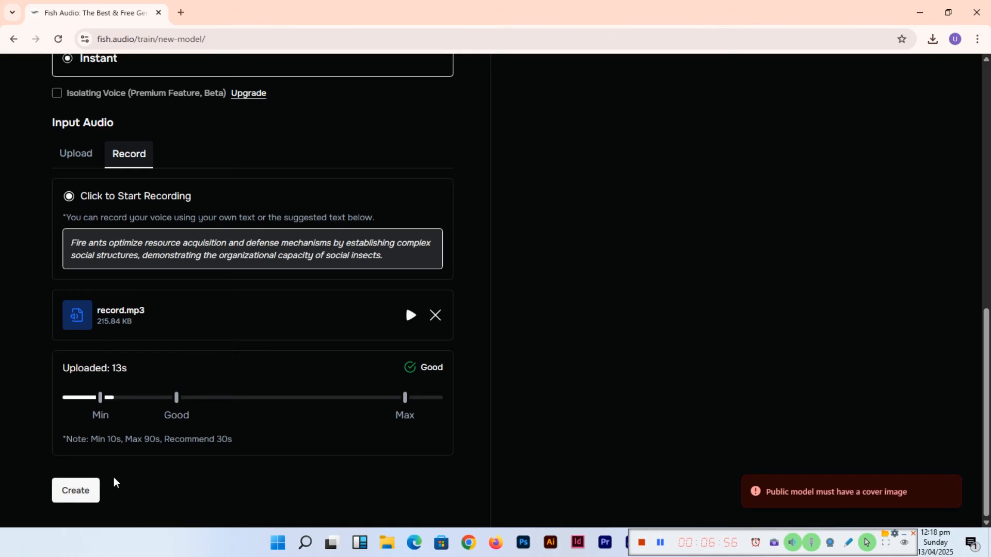
- Upload a photo as the voice's cover image, cropping and saving it
scroll(263, 390, "up", 3)
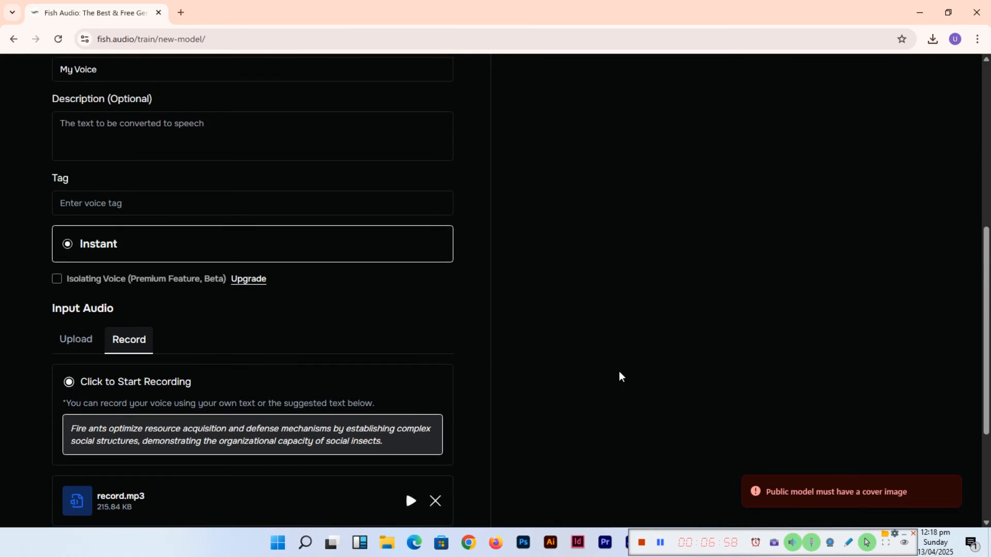
left_click(913, 491)
scroll(270, 326, "up", 3)
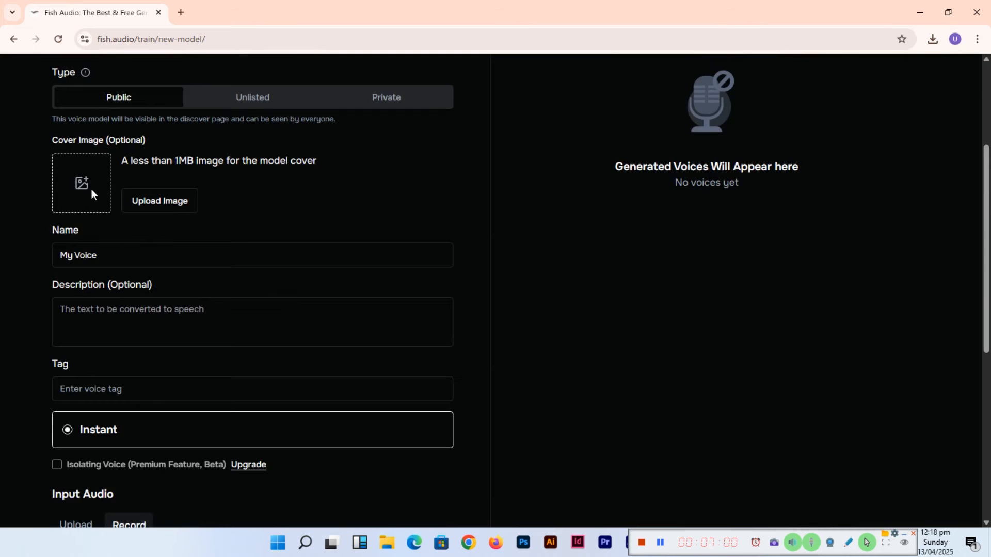
left_click(149, 206)
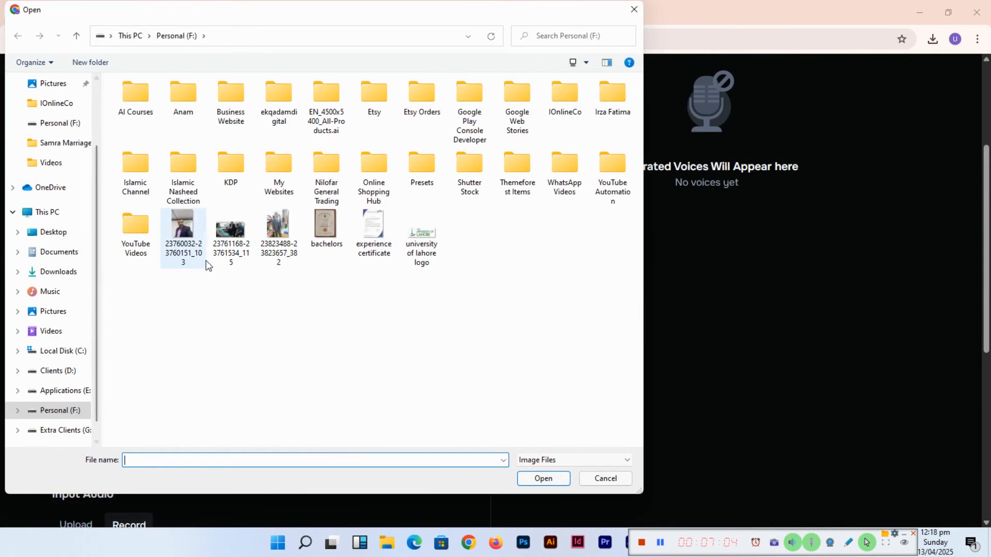
left_click(191, 239)
double_click(191, 238)
left_click_drag(548, 322, 543, 286)
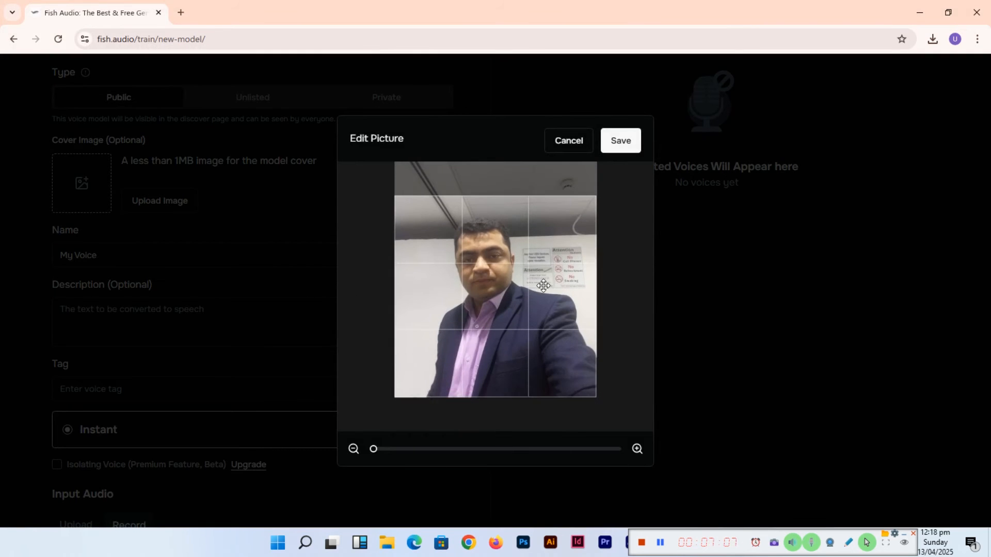
left_click(625, 142)
- Create the My Voice cloned voice from the recording
scroll(336, 386, "down", 7)
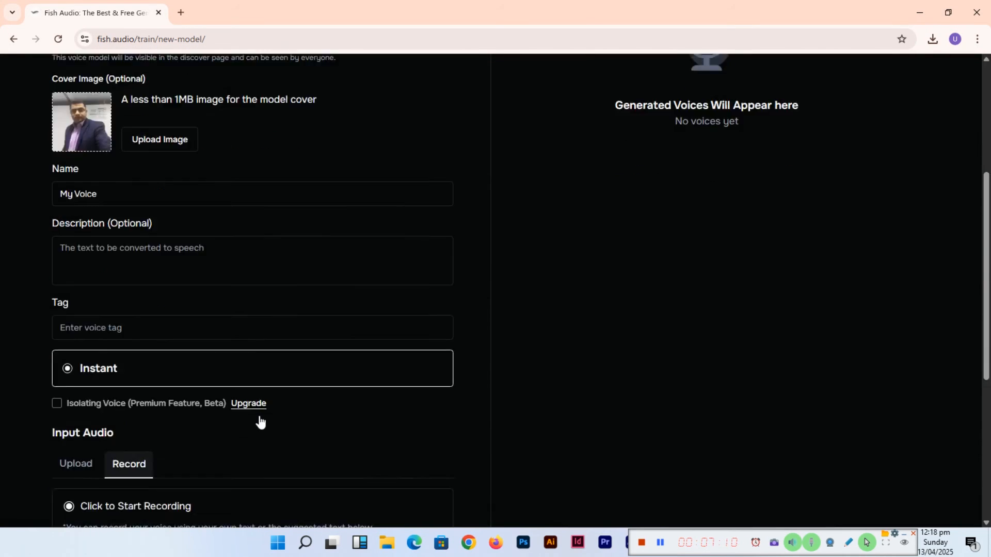
left_click(60, 495)
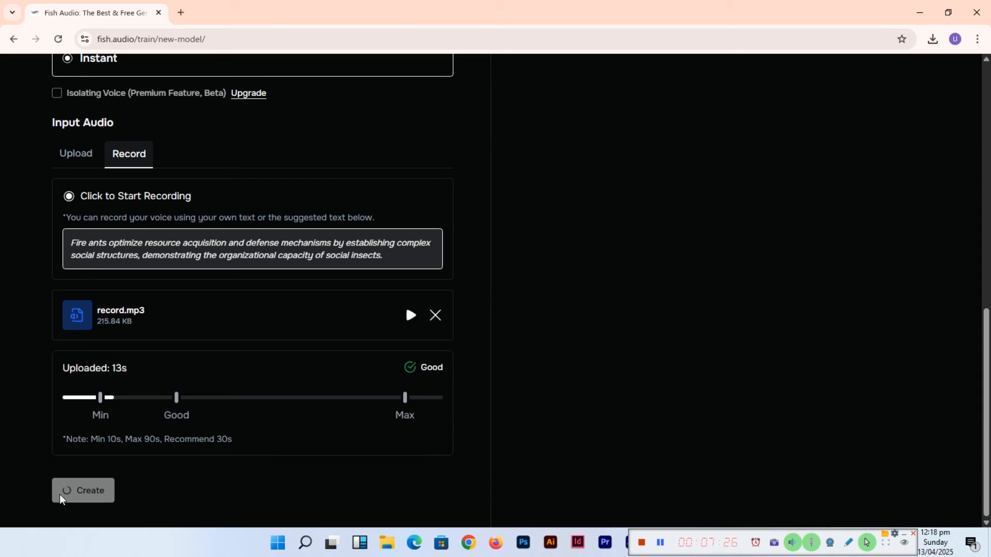
scroll(444, 362, "up", 7)
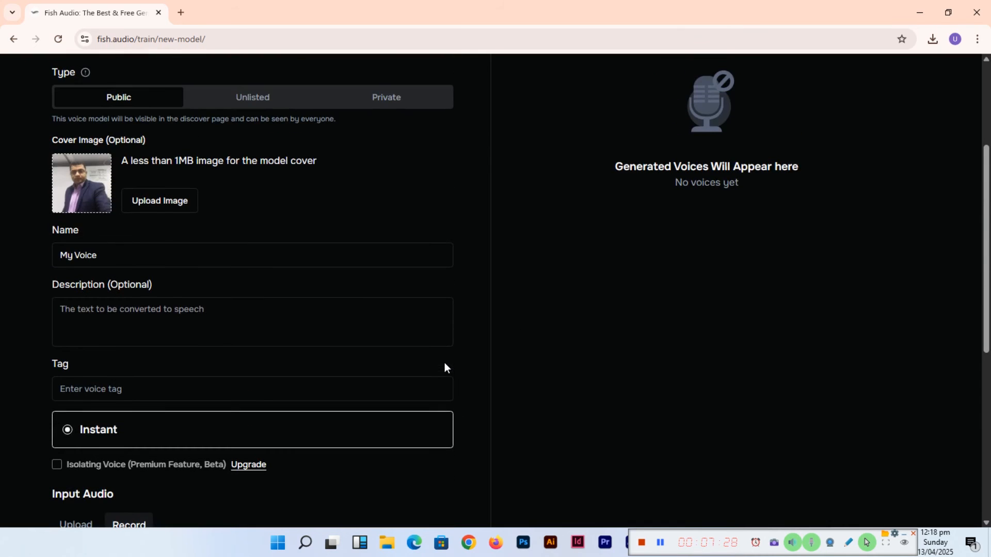
scroll(444, 362, "up", 4)
scroll(444, 362, "down", 8)
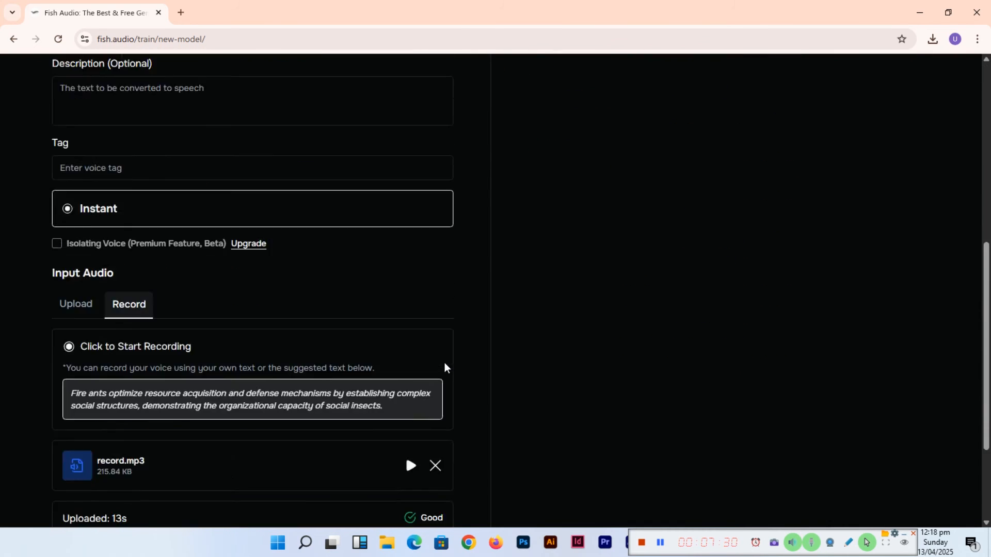
scroll(444, 367, "down", 3)
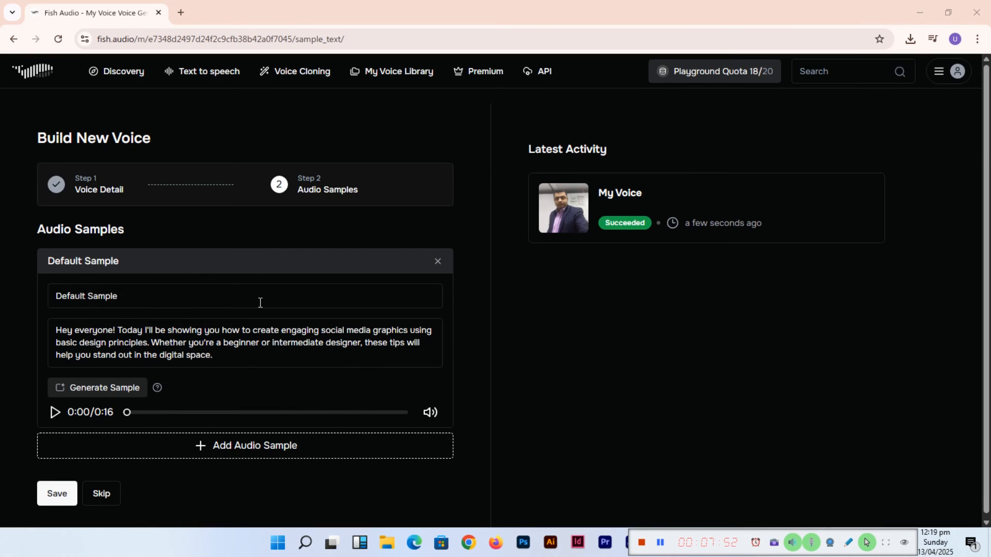
- Play the default audio sample
left_click(156, 329)
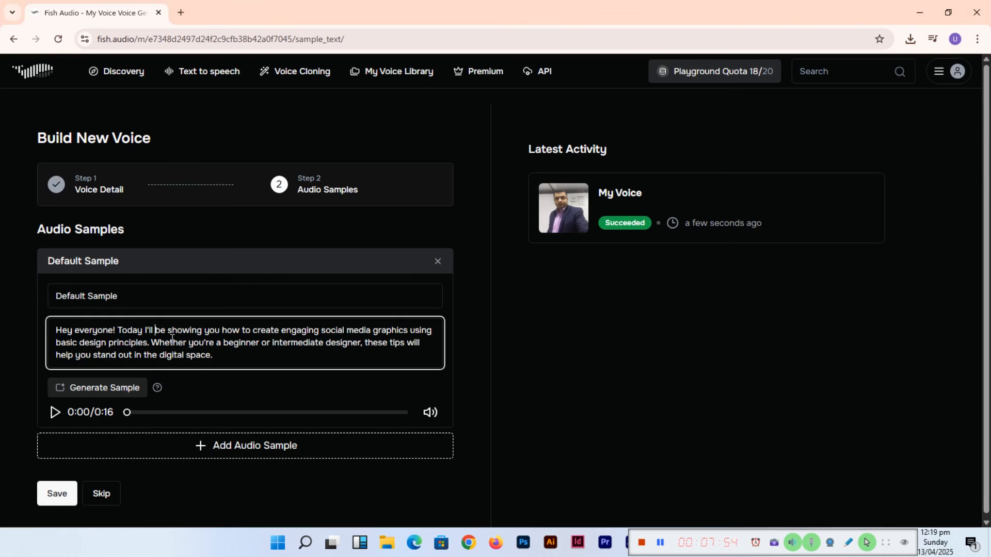
left_click(55, 413)
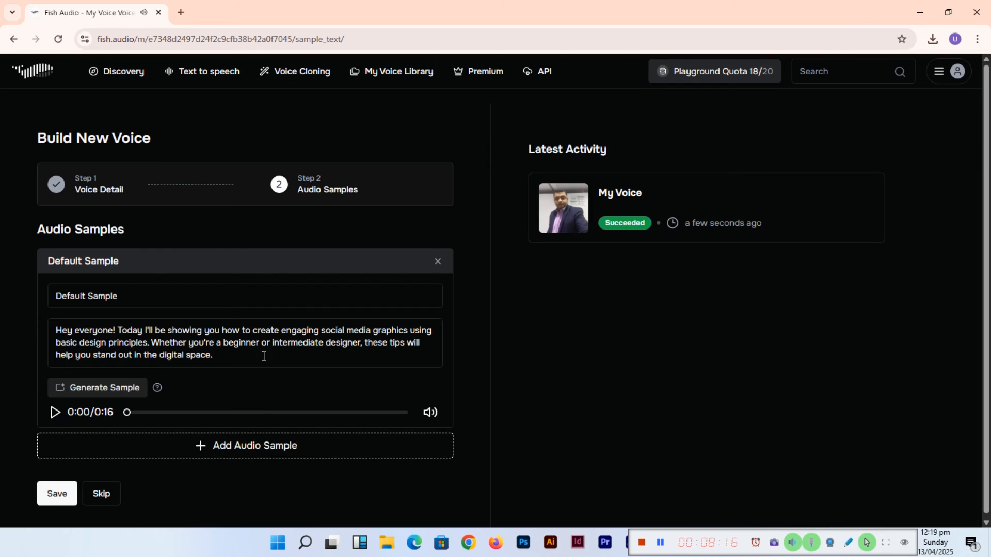
- Replace the default sample text with "I want to build a good relation with my students so they can learn a lot from me."
left_click(221, 343)
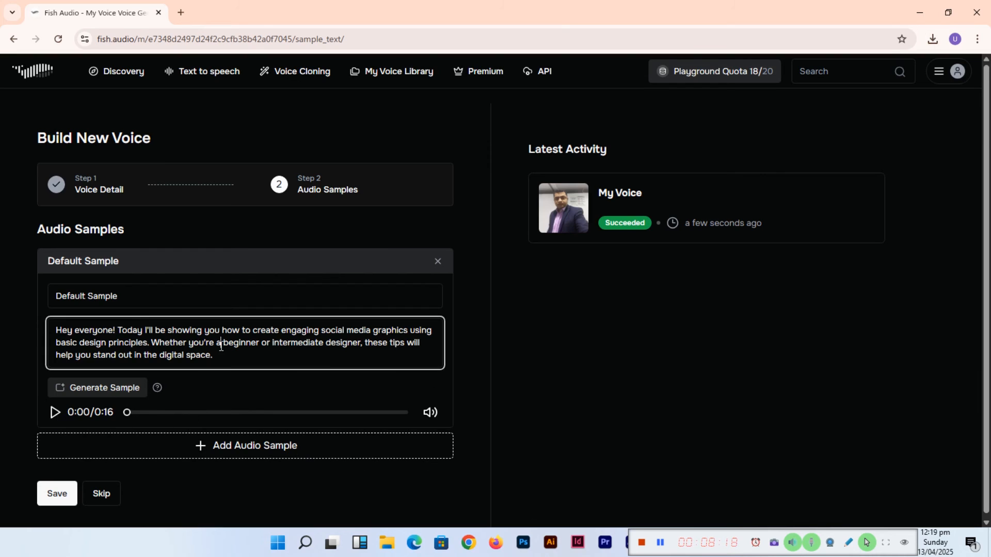
key("ctrl+a")
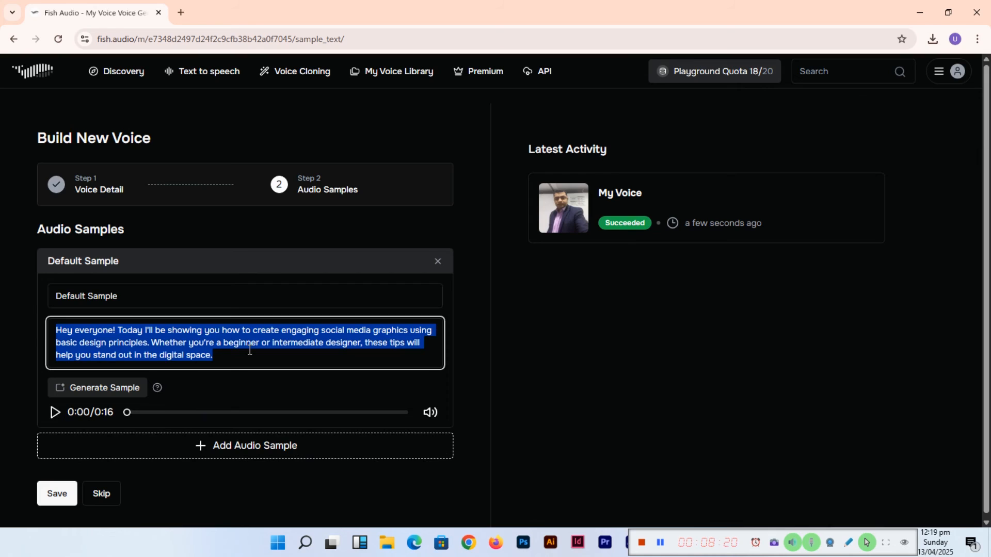
type("I wanr")
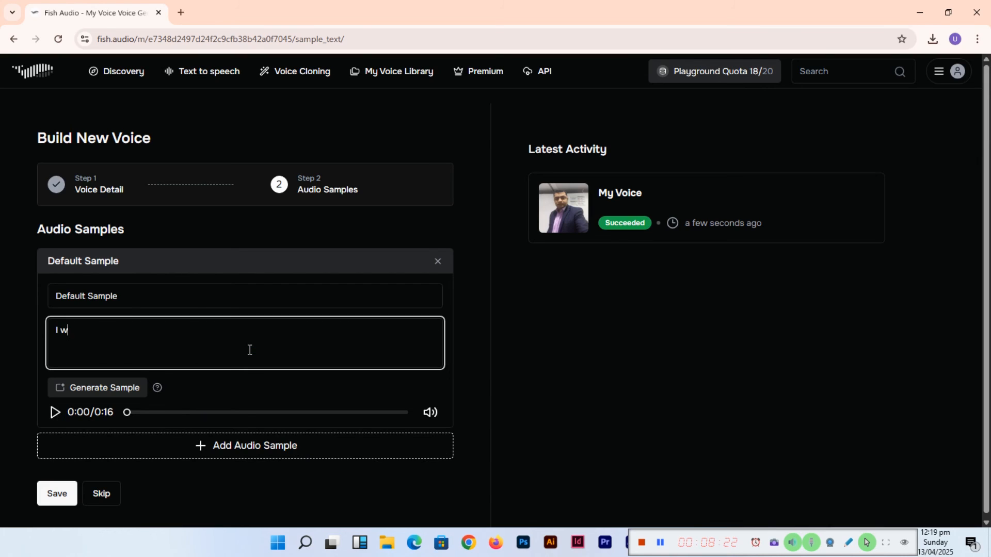
key("BackSpace")
key("BackSpace")
type("t to build a good relation wit")
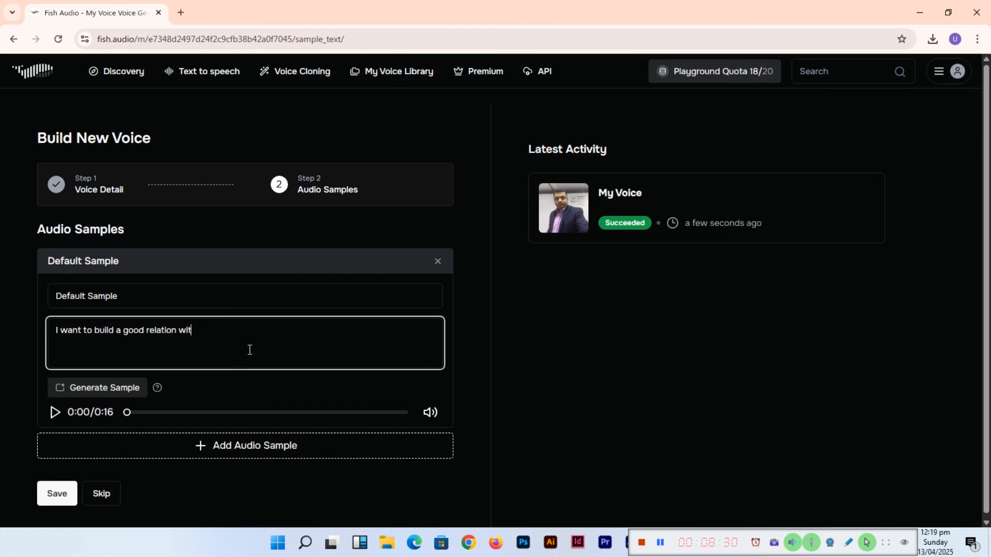
type("h my studnets")
key("BackSpace")
key("BackSpace")
key("BackSpace")
key("BackSpace")
type("ents so they can learn a")
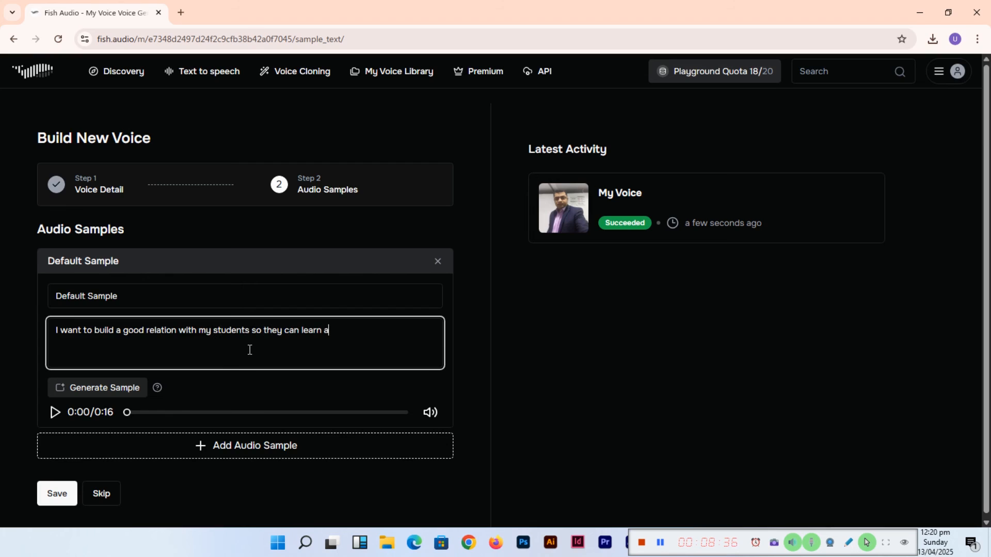
type(" lot from me.")
- Generate a sample from the new text and save the voice
left_click(54, 413)
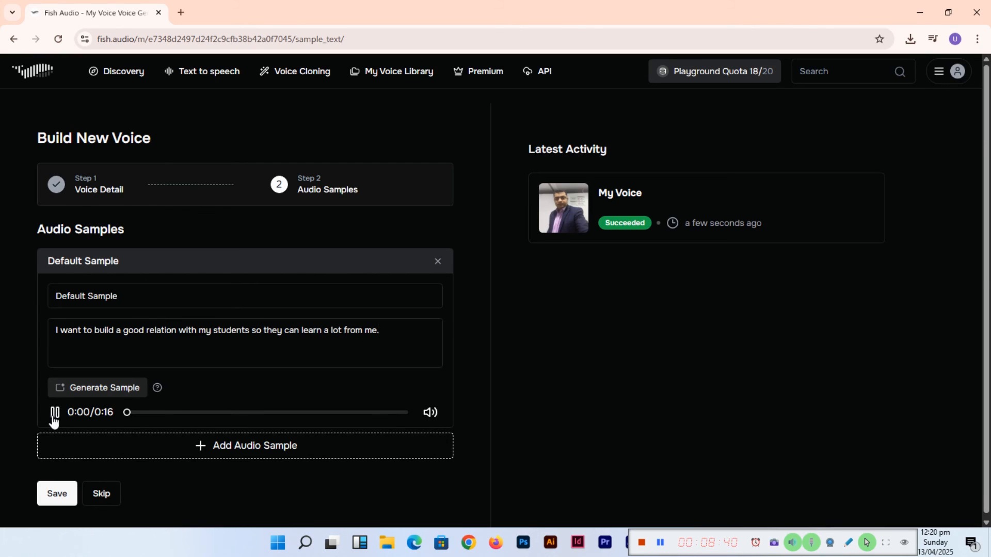
left_click(121, 391)
left_click(49, 500)
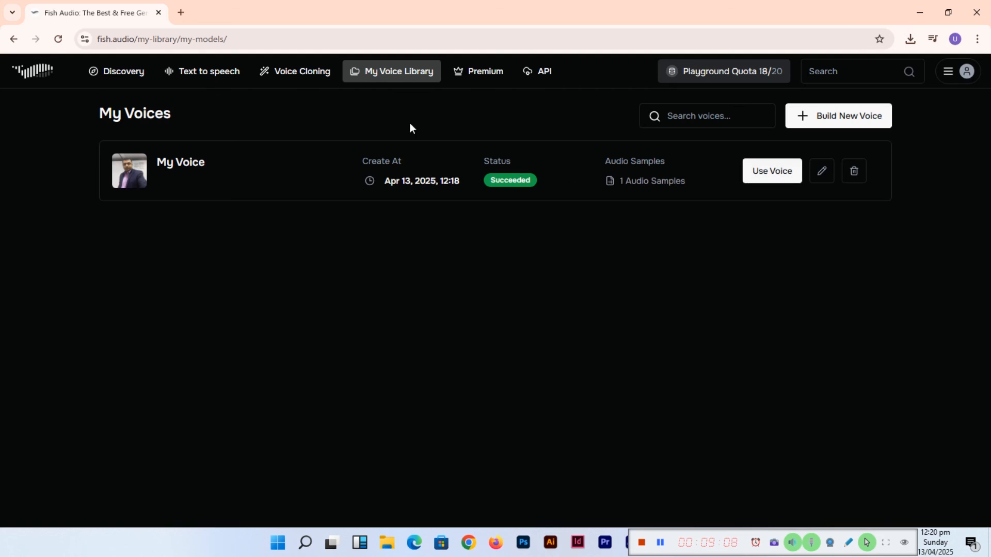
- Review the Build New Voice form's audio upload section, then open the Text to speech studio
left_click(312, 80)
scroll(309, 392, "down", 5)
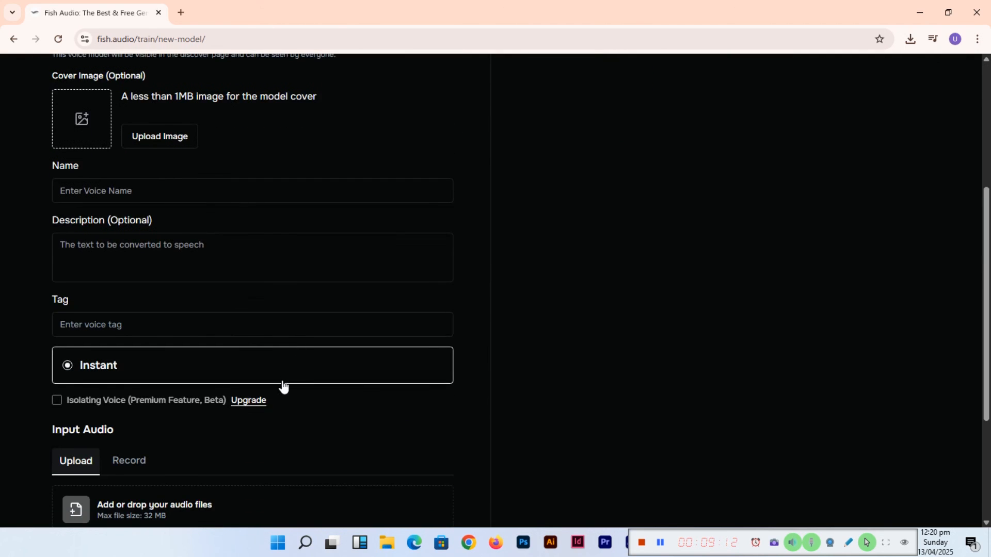
scroll(284, 387, "up", 5)
scroll(232, 413, "down", 7)
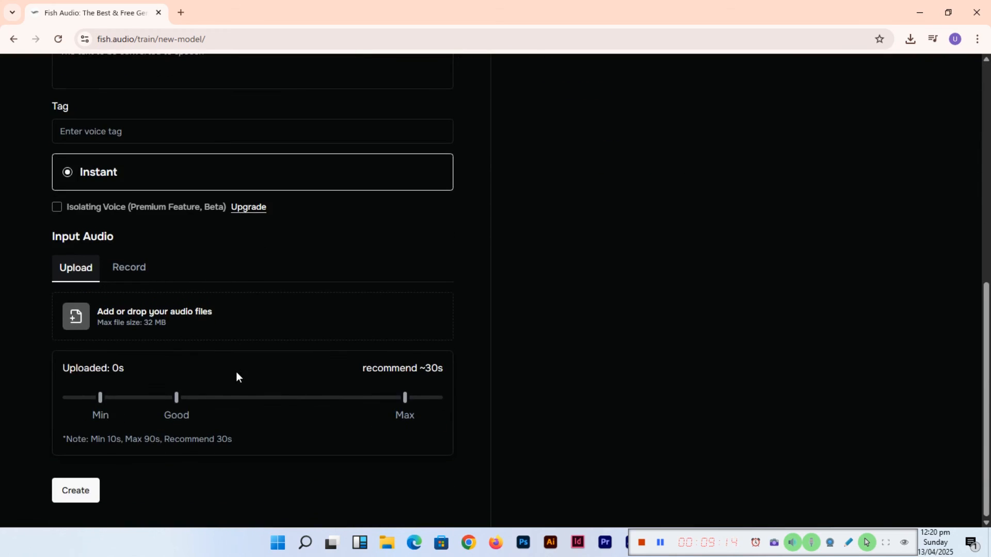
scroll(236, 372, "up", 7)
left_click(209, 79)
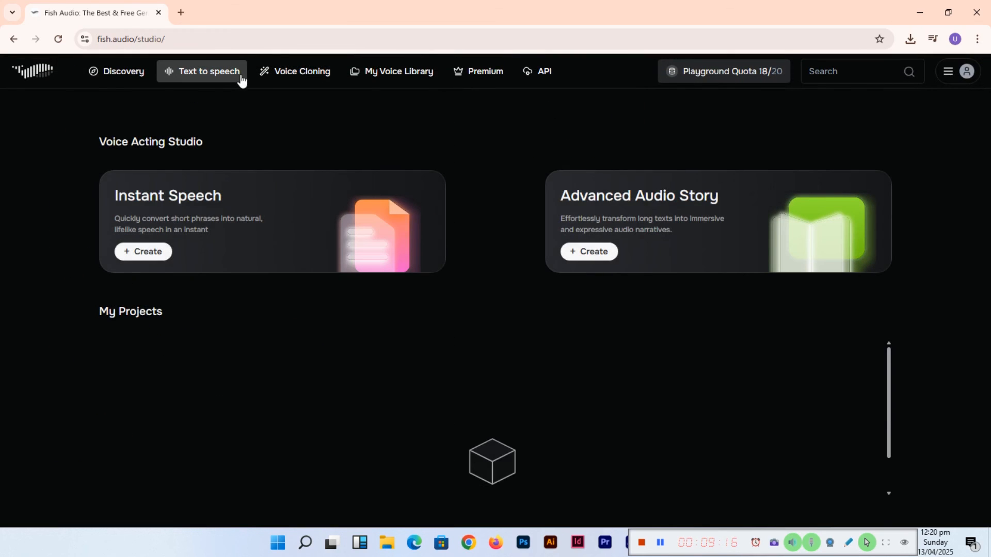